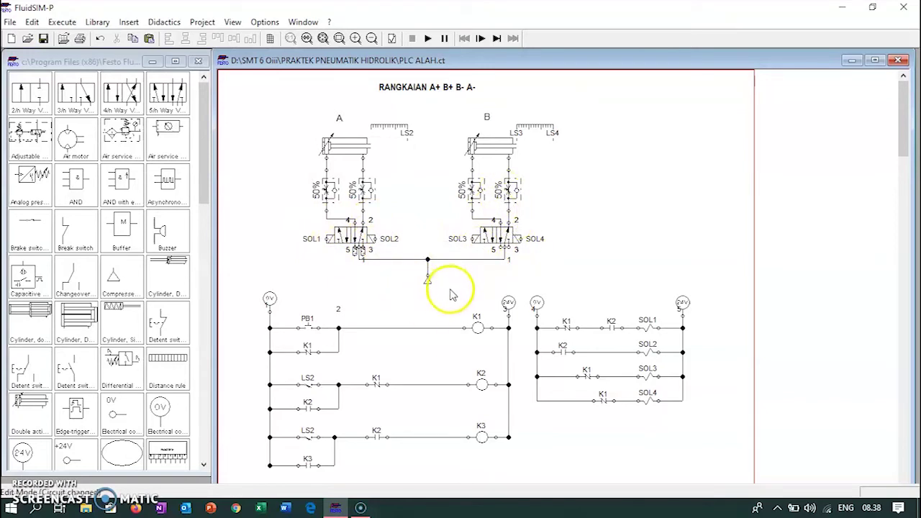
- Run the simulation of the A+ B+ B- A- circuit despite the open-connection warnings, pause it to check the energised lines, and stop it
scroll(446, 295, down, 2)
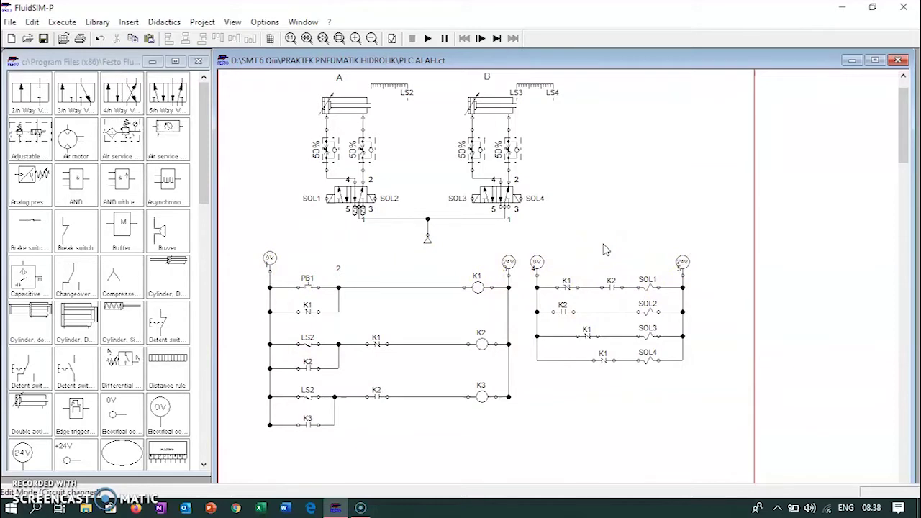
scroll(575, 311, up, 2)
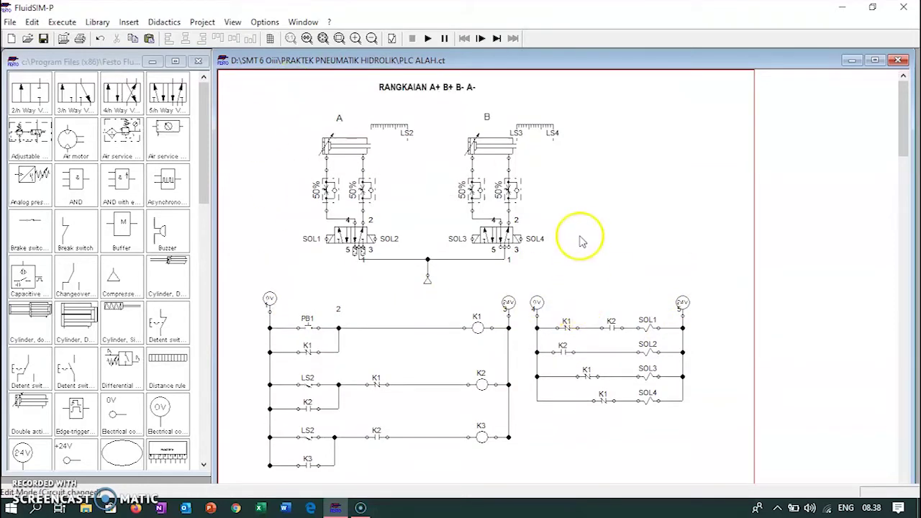
click(427, 40)
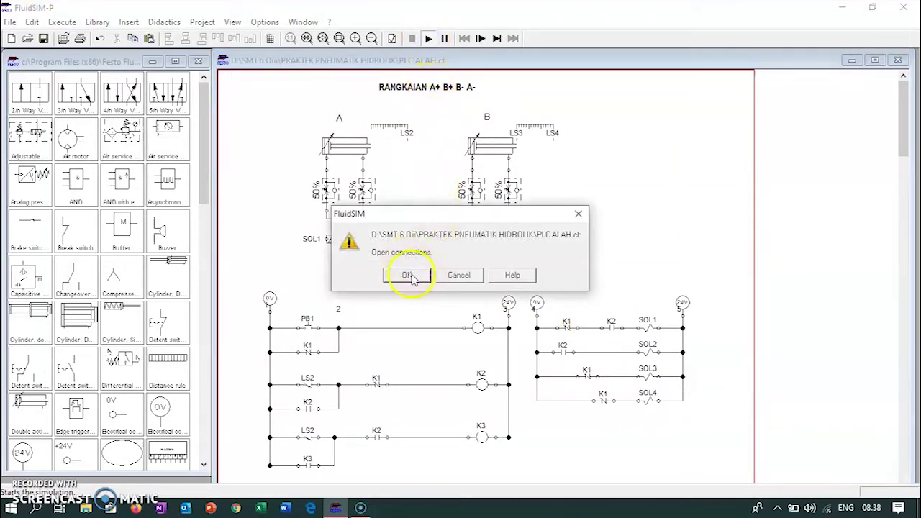
click(408, 276)
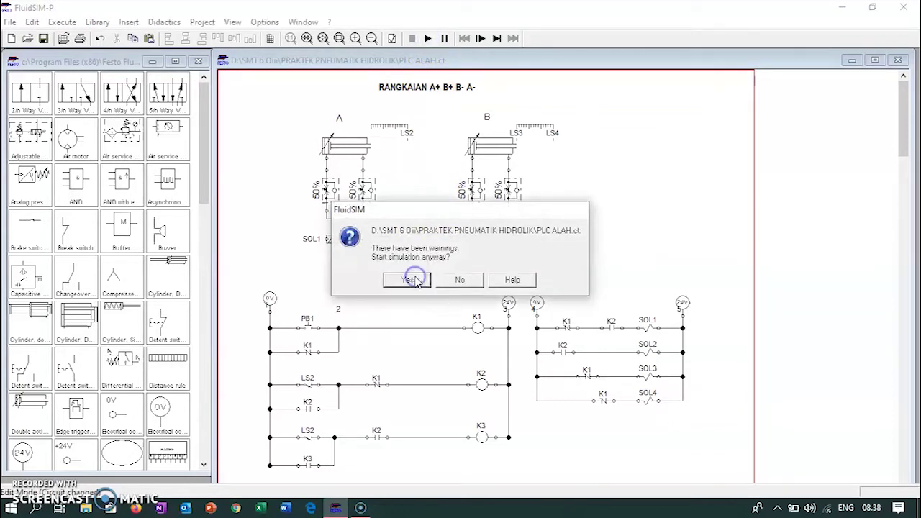
click(413, 277)
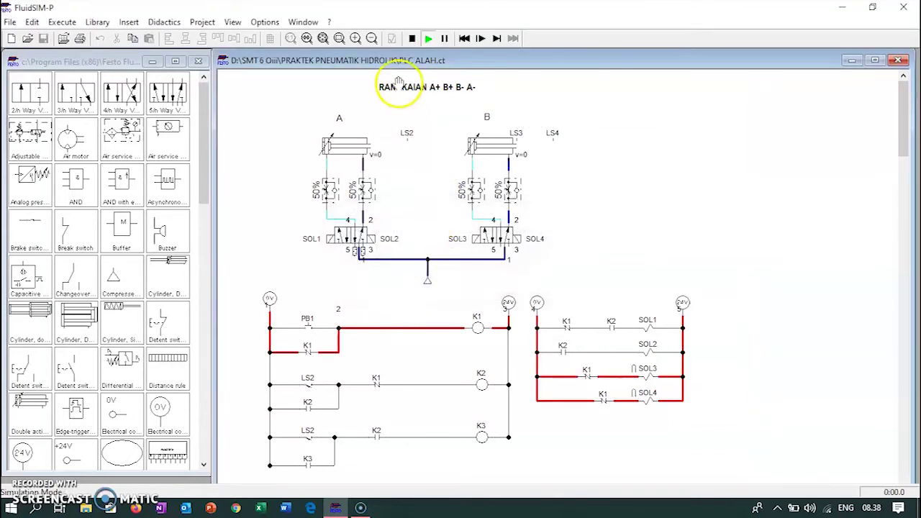
click(445, 39)
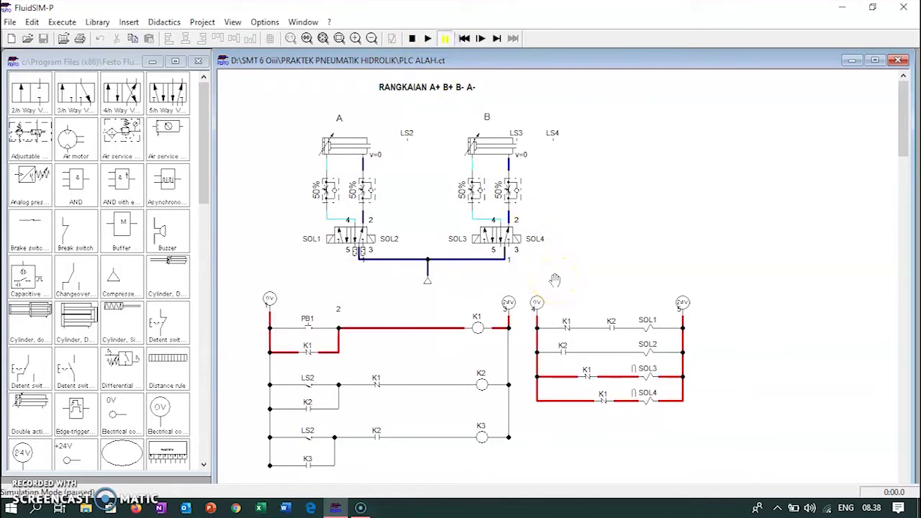
click(308, 355)
click(412, 38)
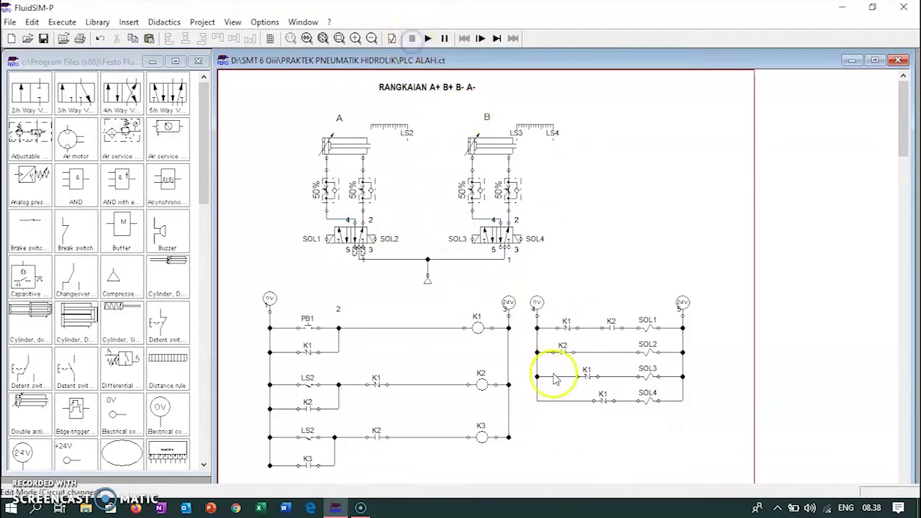
- Set silencer terminators on exhaust ports 5 and 3 of cylinder B's valve, matching those on cylinder A's valve
double_click(507, 257)
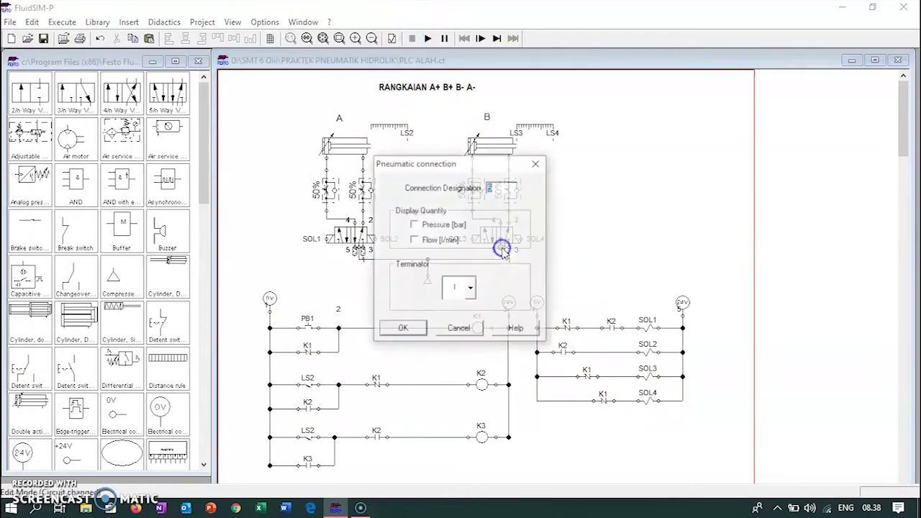
click(464, 287)
click(457, 401)
click(408, 331)
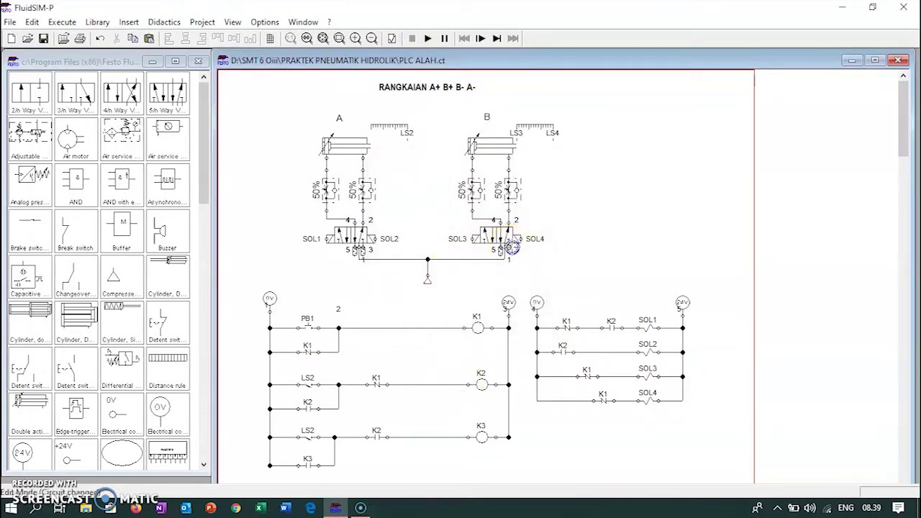
double_click(512, 247)
click(458, 291)
click(451, 408)
click(403, 328)
click(308, 335)
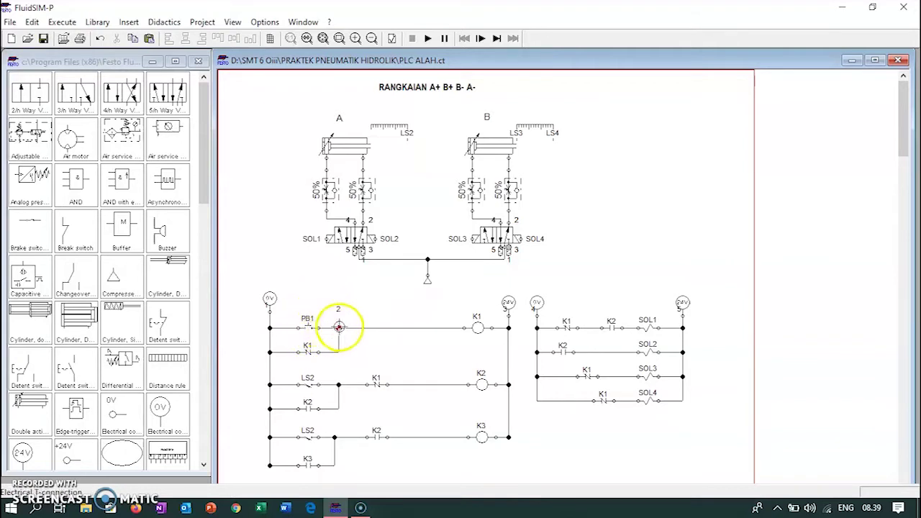
click(339, 327)
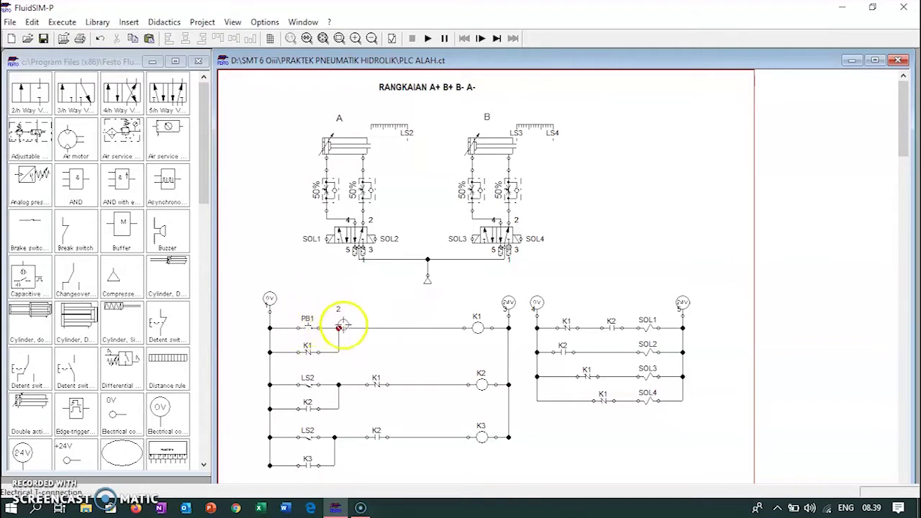
- Simulate the circuit again, pause it to examine the relay and solenoid rungs, and return to edit mode
click(429, 39)
click(444, 38)
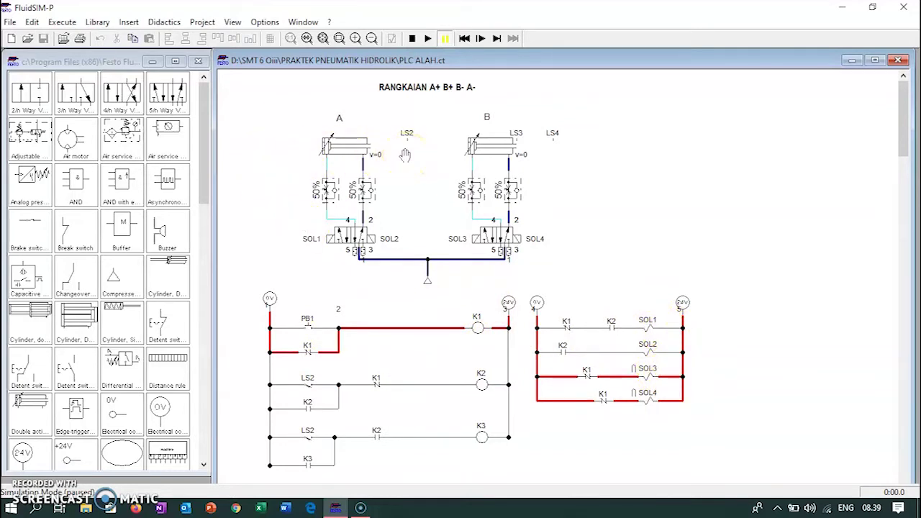
click(412, 38)
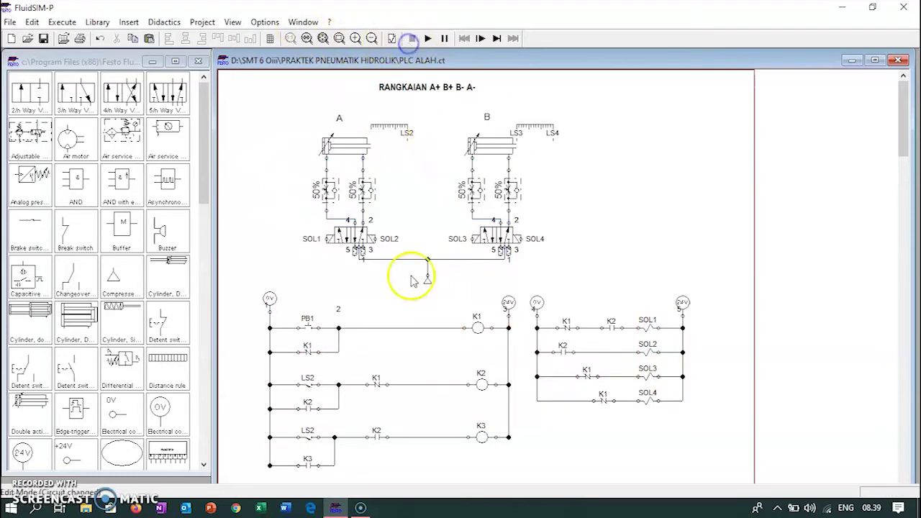
- Delete the line between the PB1 junction and the K1 coil and wire a ladder brake switch in its place
scroll(380, 301, down, 1)
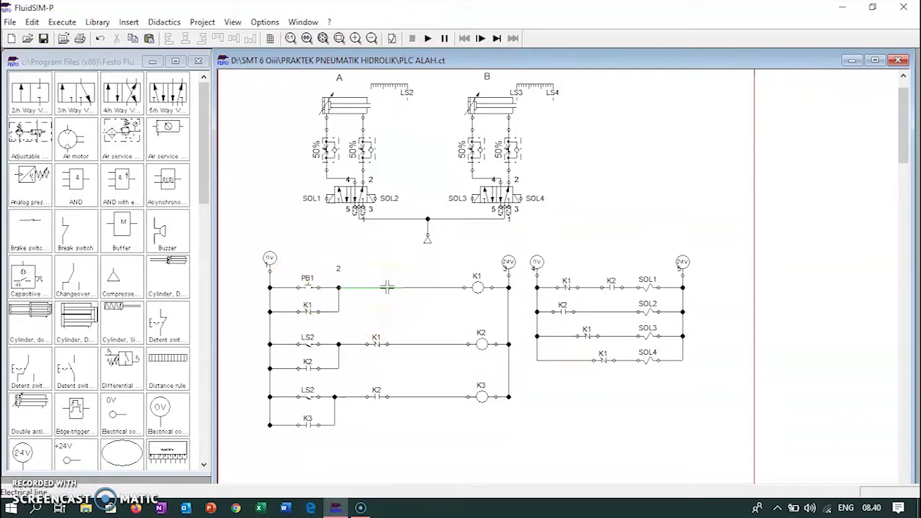
drag(387, 287, 413, 301)
key(Delete)
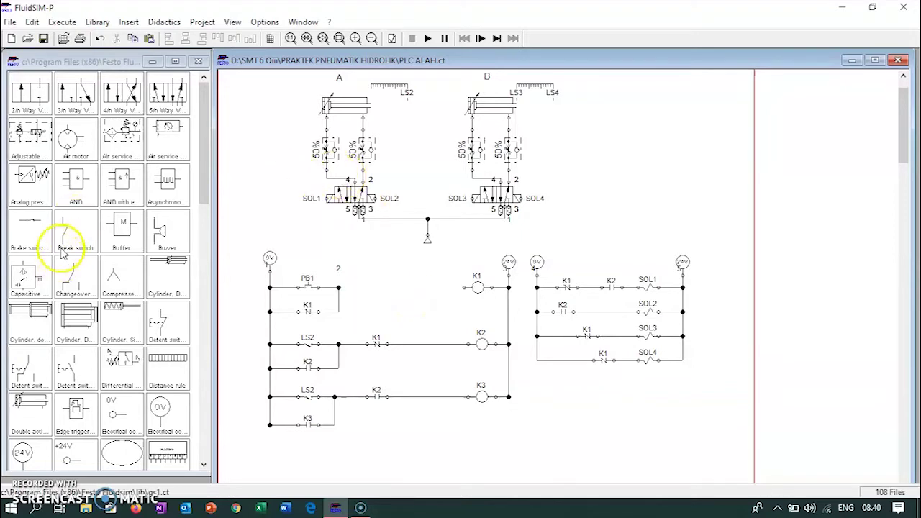
drag(30, 232, 338, 288)
drag(414, 288, 464, 288)
click(403, 289)
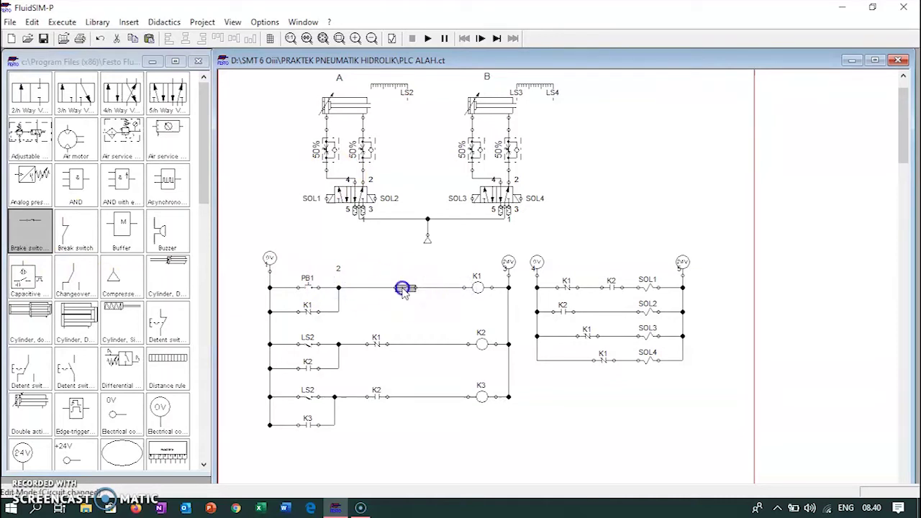
- Label the new brake switch in the K1 coil rung K2
double_click(403, 288)
click(446, 281)
text(K)
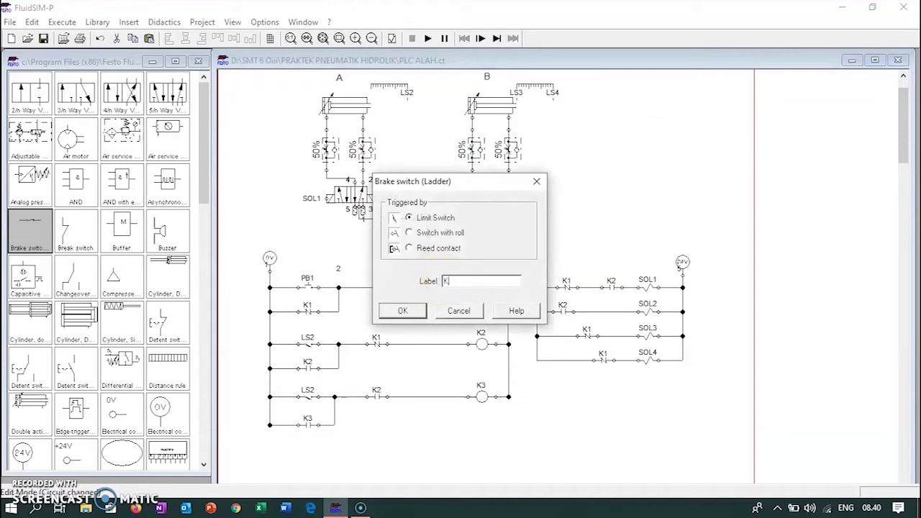
text(2)
key(Return)
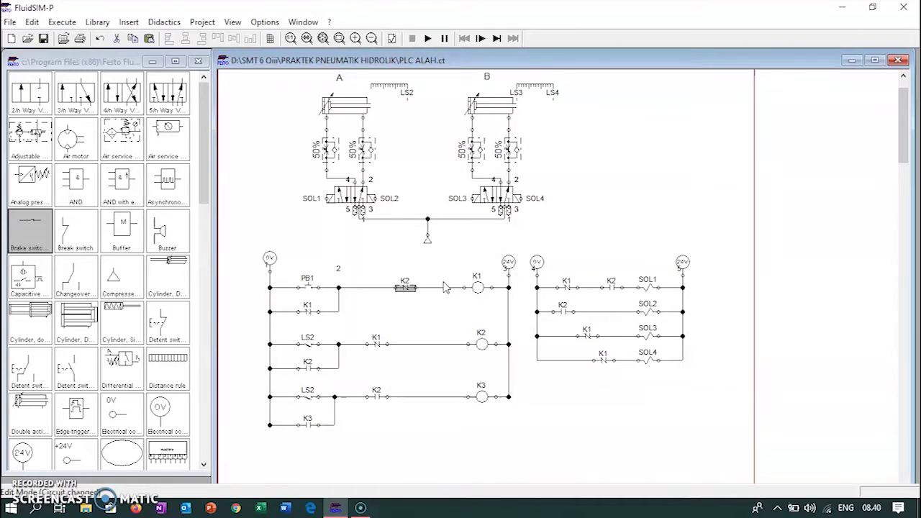
- Replace the K1 brake switch below PB1 with a ladder make switch
click(310, 317)
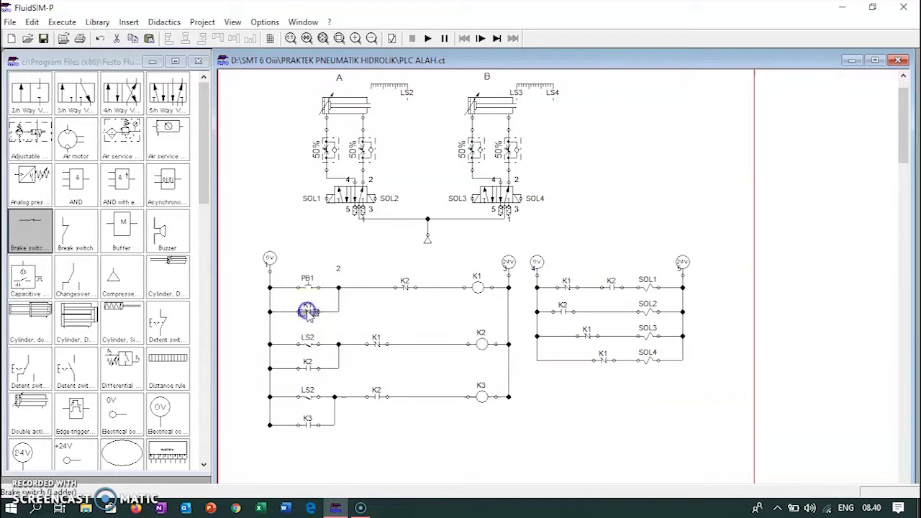
key(Delete)
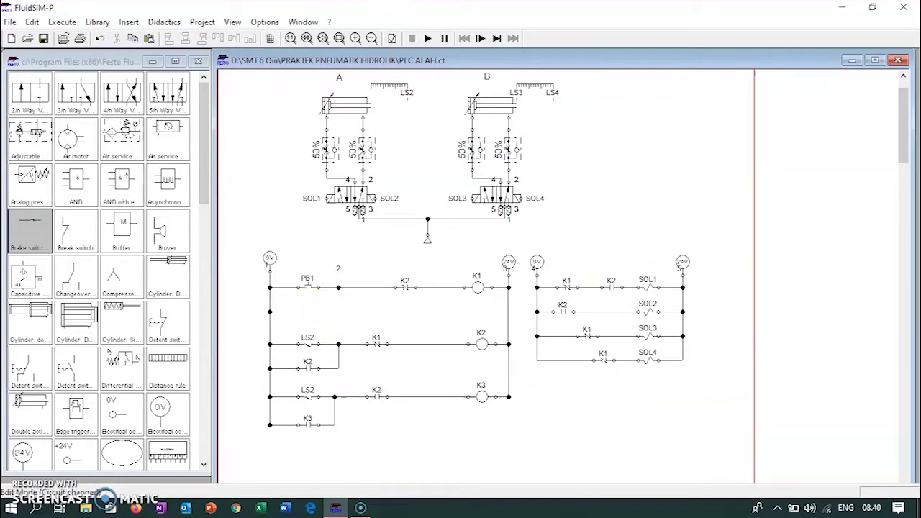
click(64, 311)
scroll(72, 317, down, 2)
scroll(72, 317, down, 3)
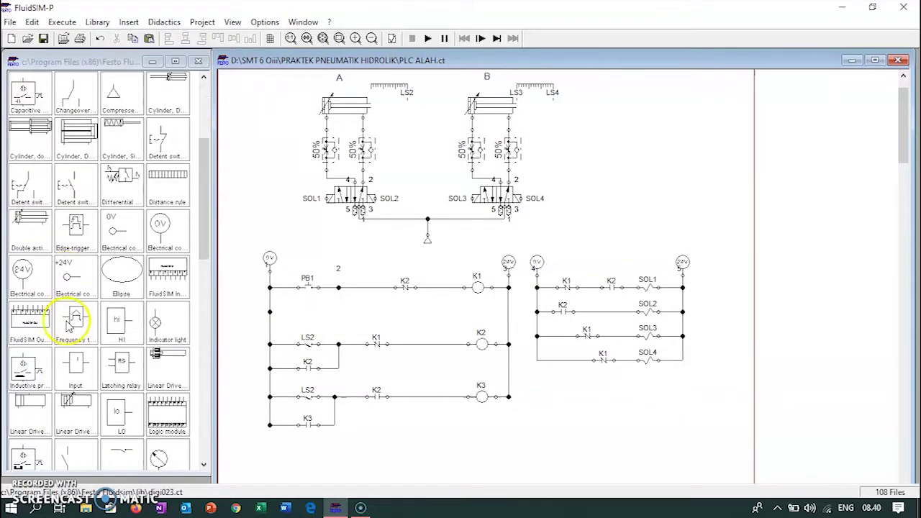
drag(127, 411, 305, 312)
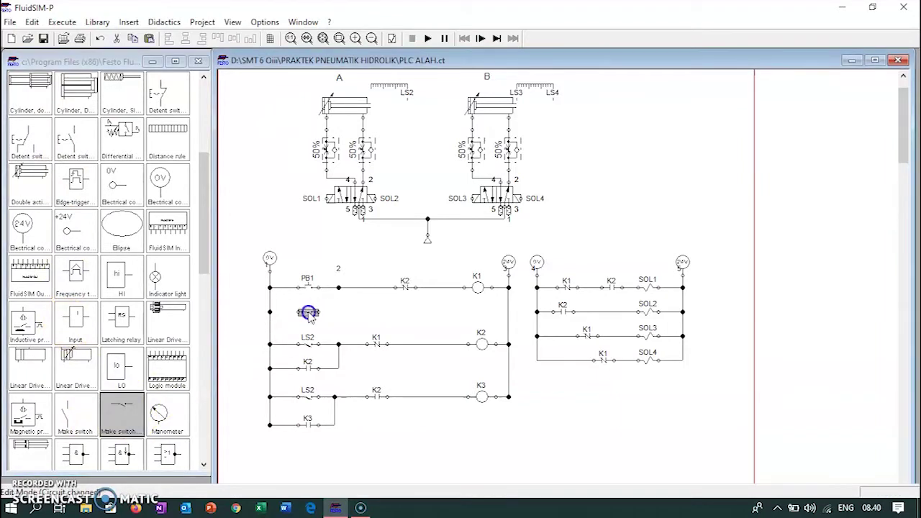
- Label the make switch below PB1 K1 and connect it between the 0V line and the junction after PB1
double_click(308, 312)
click(472, 282)
text(K1)
key(Return)
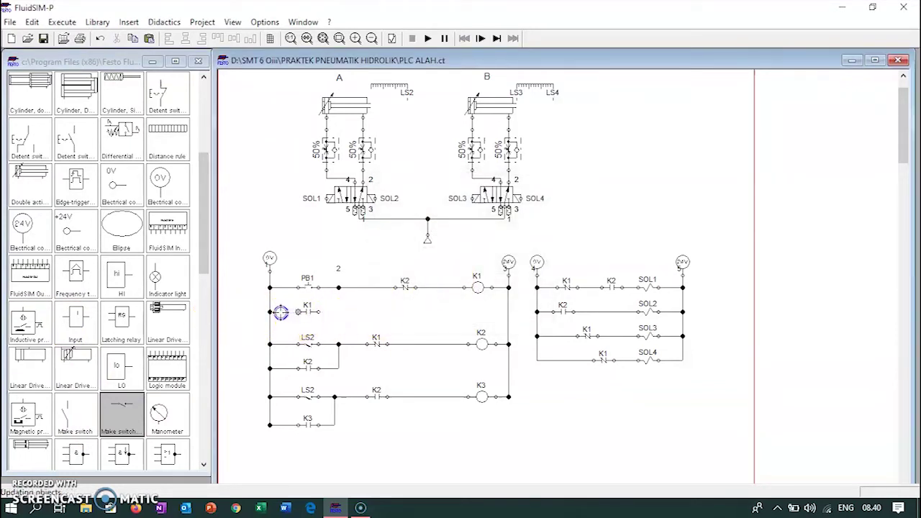
drag(271, 311, 298, 311)
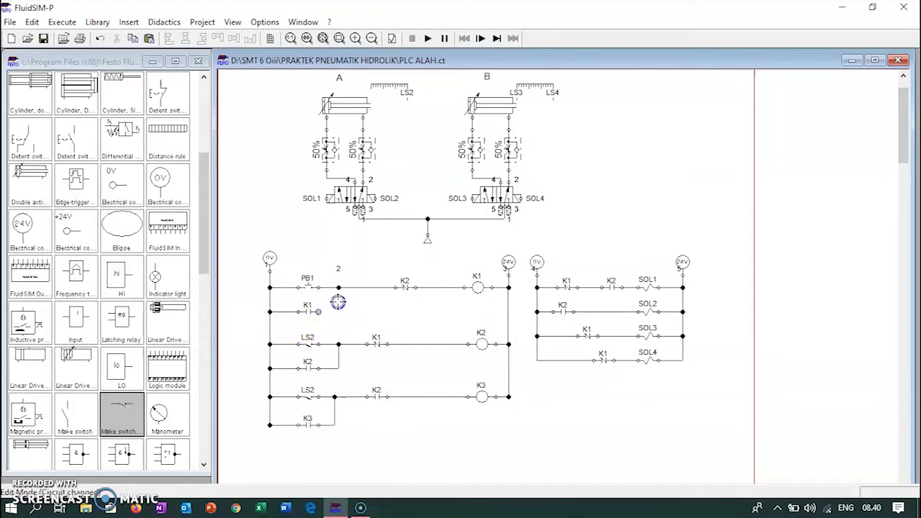
drag(340, 287, 338, 344)
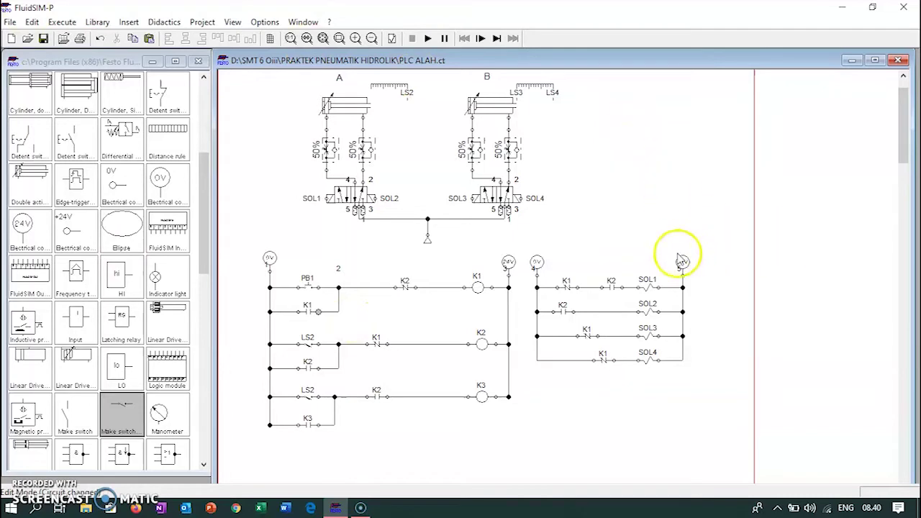
- Replace the K1 brake switch in the SOL1 rung with a ladder make switch wired between the 0V line and K2
click(568, 288)
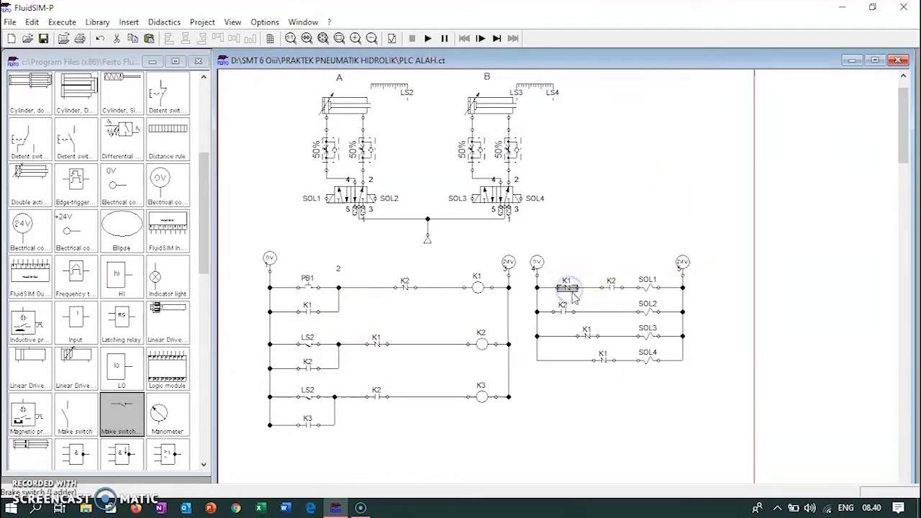
key(Delete)
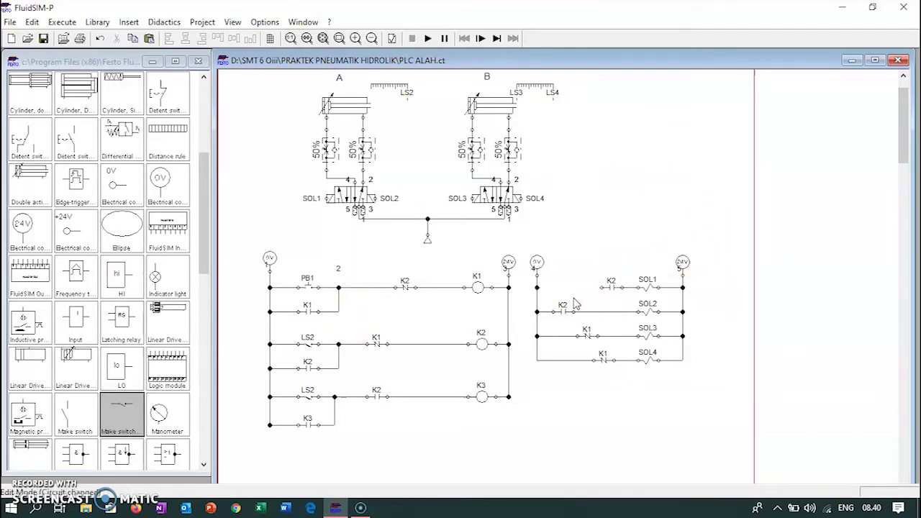
drag(115, 420, 562, 284)
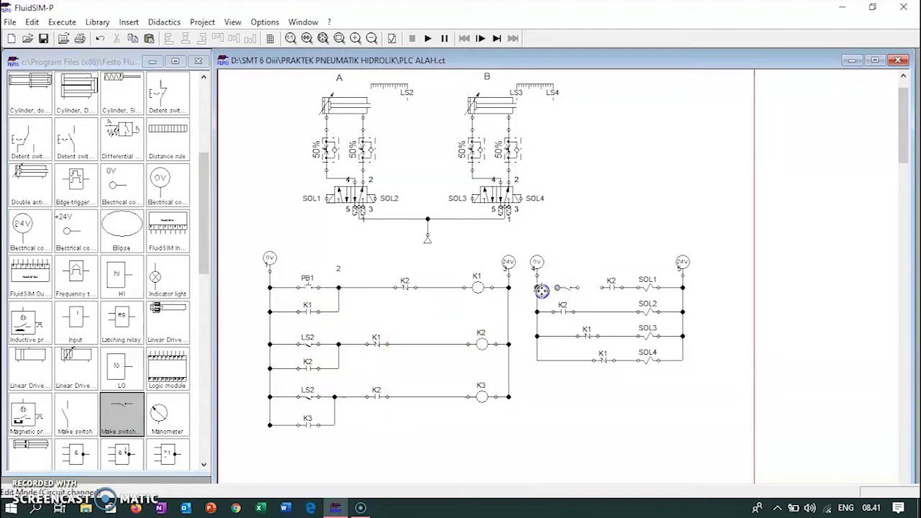
drag(538, 290, 557, 288)
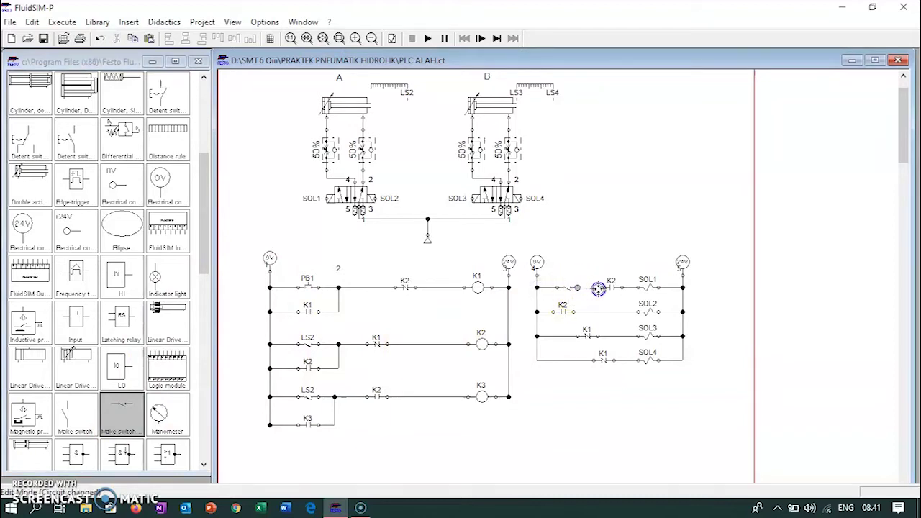
- Label the new make switch in the SOL1 rung K1
double_click(566, 289)
click(507, 283)
text(K1)
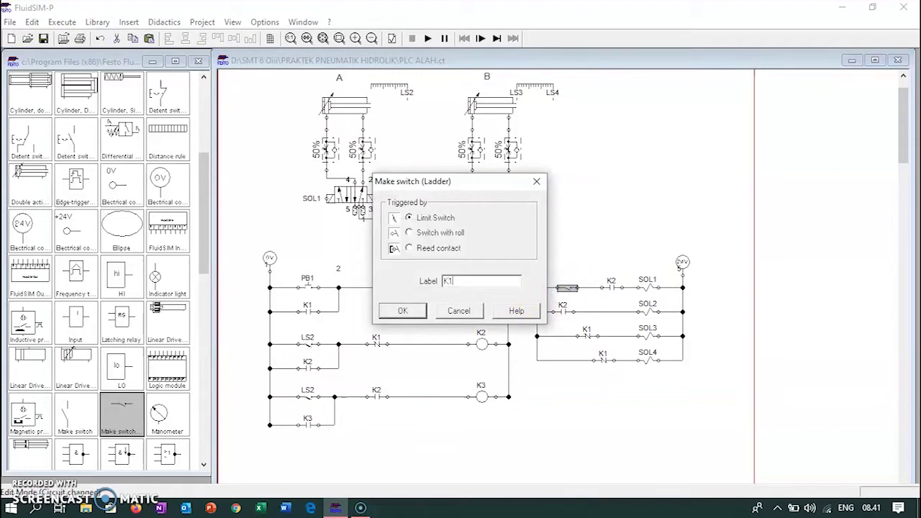
key(Return)
- Replace the K2 make switch in the SOL1 rung with a ladder brake switch connected between K1 and SOL1
click(610, 290)
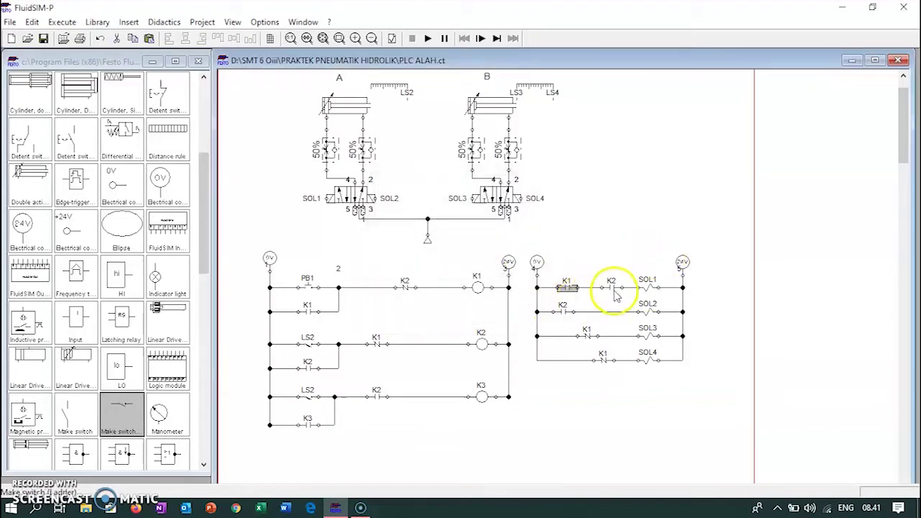
key(Delete)
click(612, 317)
scroll(137, 345, up, 5)
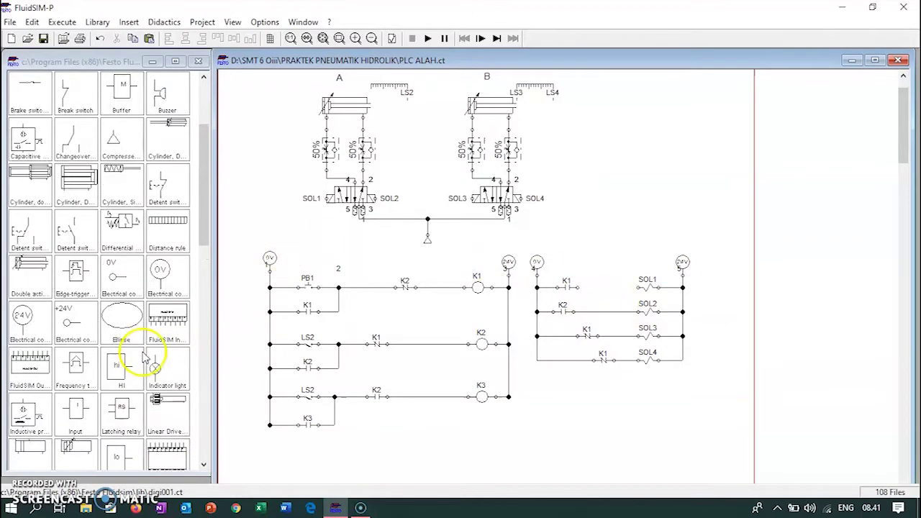
drag(31, 184, 636, 287)
- Label the new brake switch in the SOL1 rung K2
double_click(612, 289)
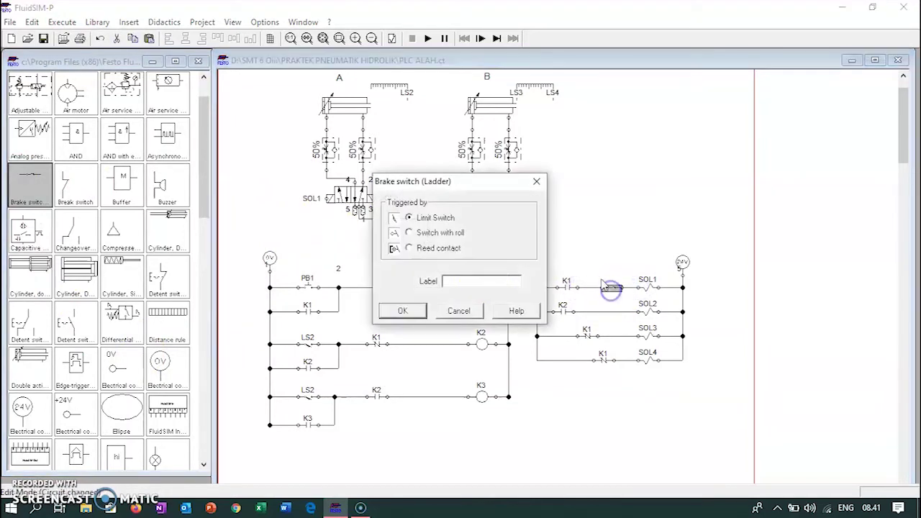
click(479, 280)
text(K2)
key(Return)
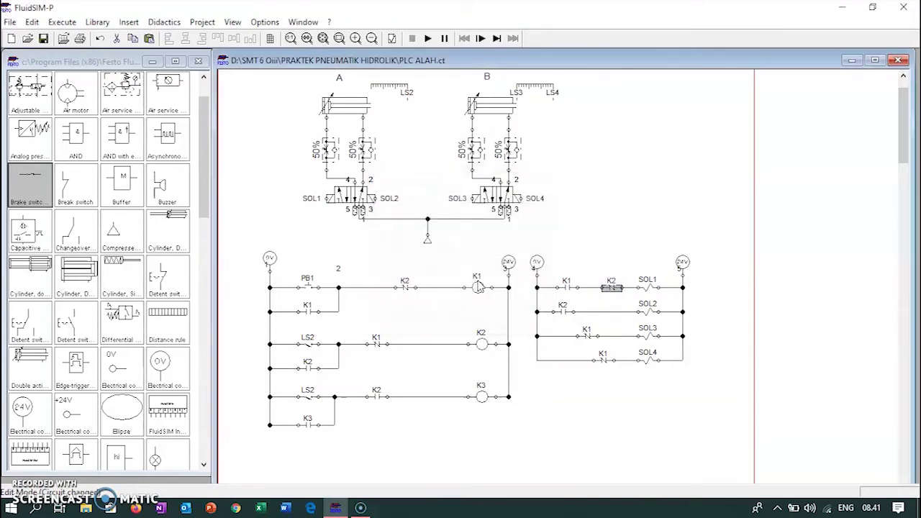
click(475, 287)
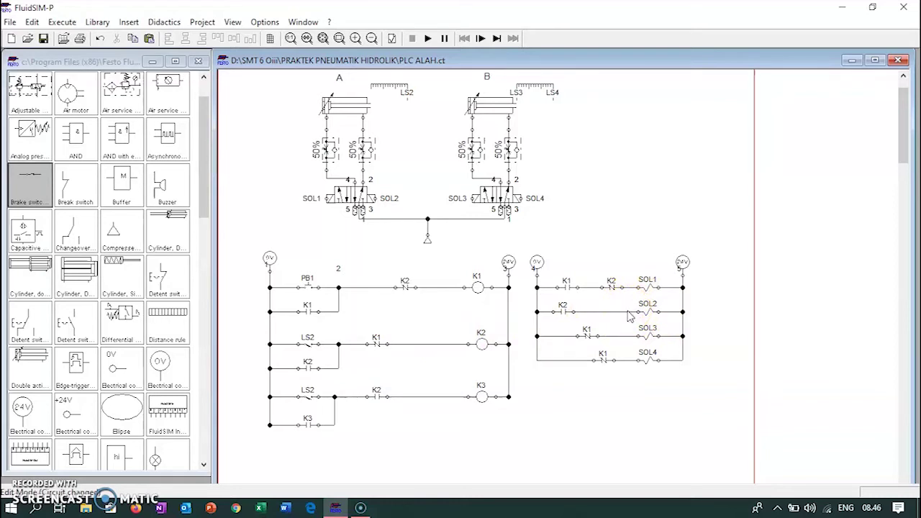
- Relabel the K1 brake switch in the K2 coil rung as K3
click(405, 336)
click(421, 346)
click(400, 336)
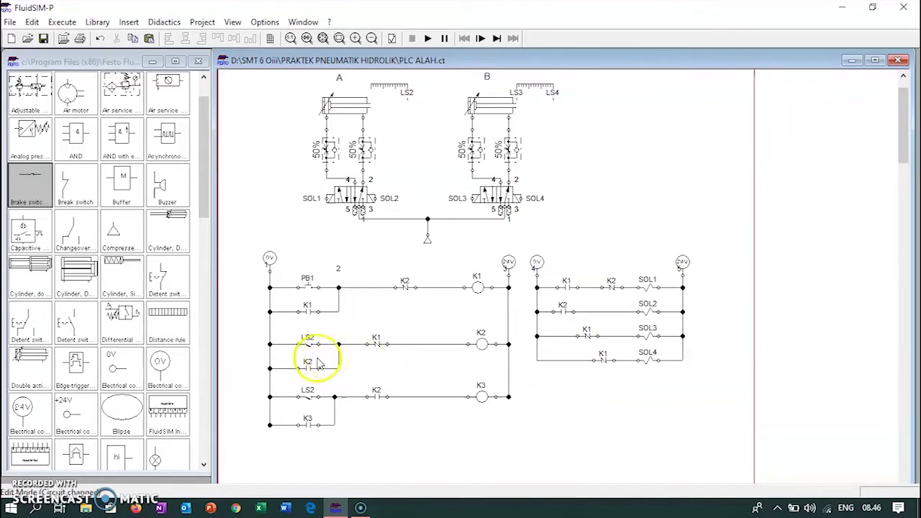
click(379, 347)
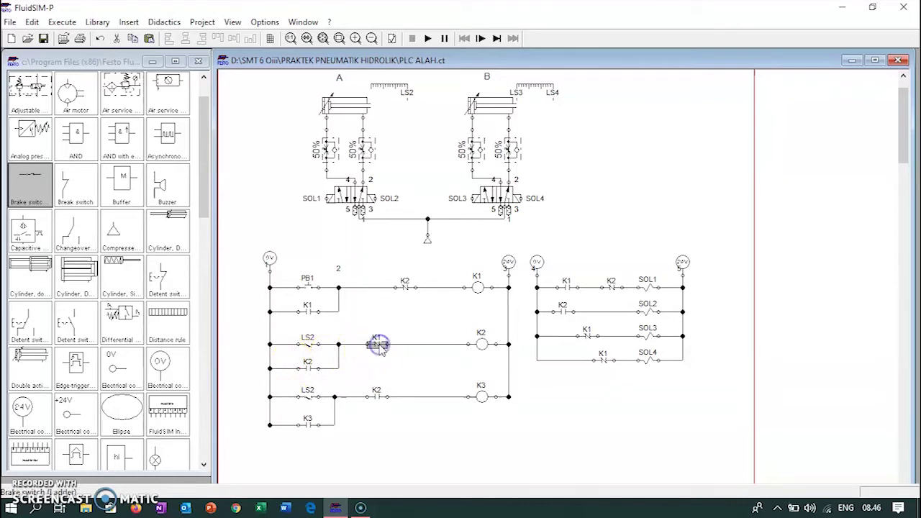
double_click(379, 346)
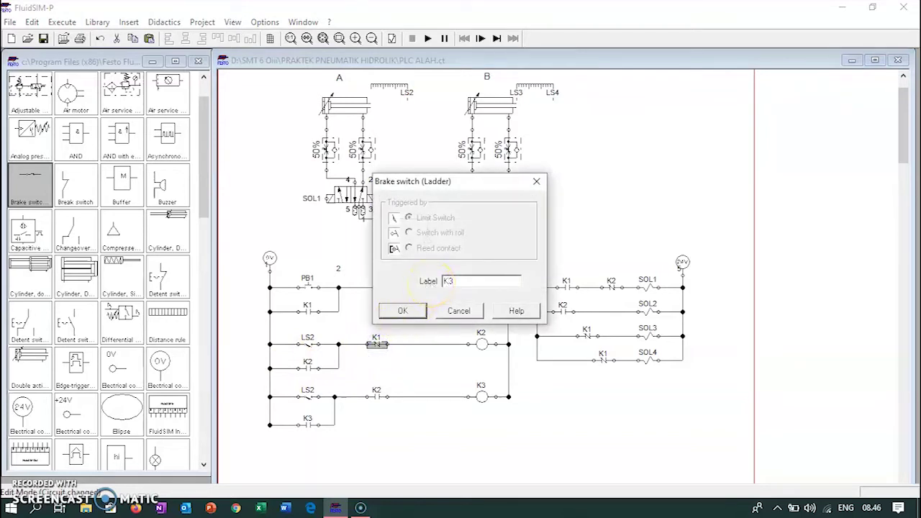
key(Return)
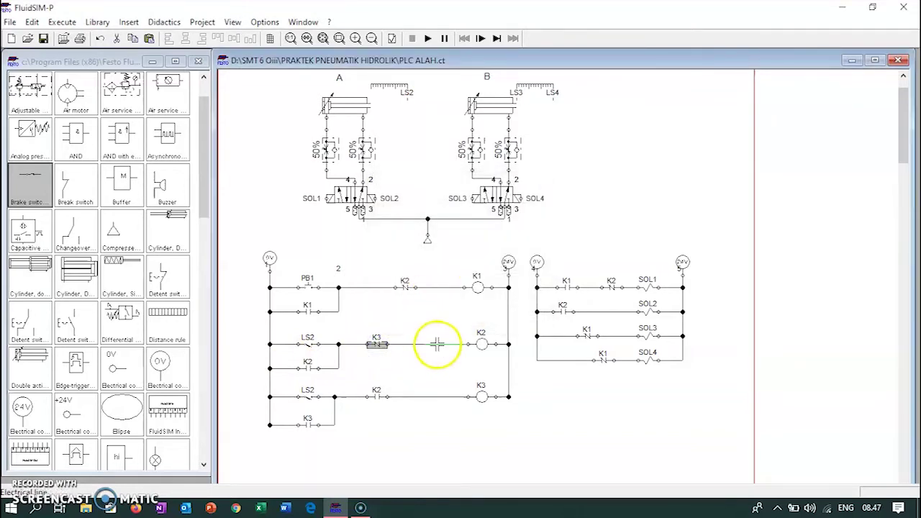
- Replace the line between the K3 brake switch and the K2 coil with a ladder brake switch wired to both
click(437, 344)
key(Delete)
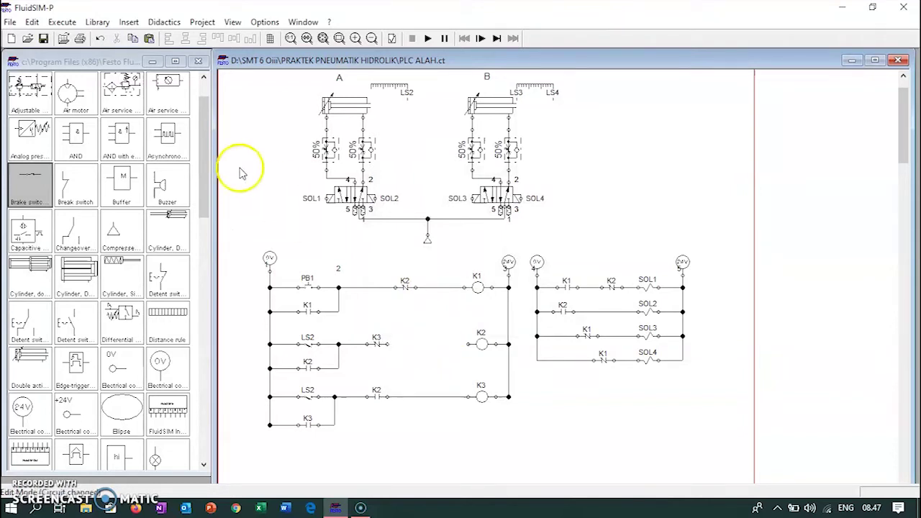
drag(31, 189, 428, 344)
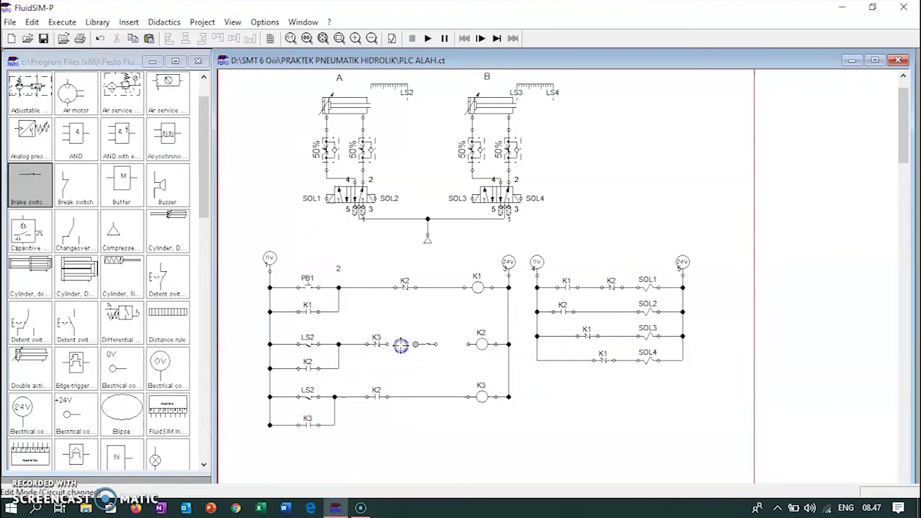
drag(387, 346, 415, 344)
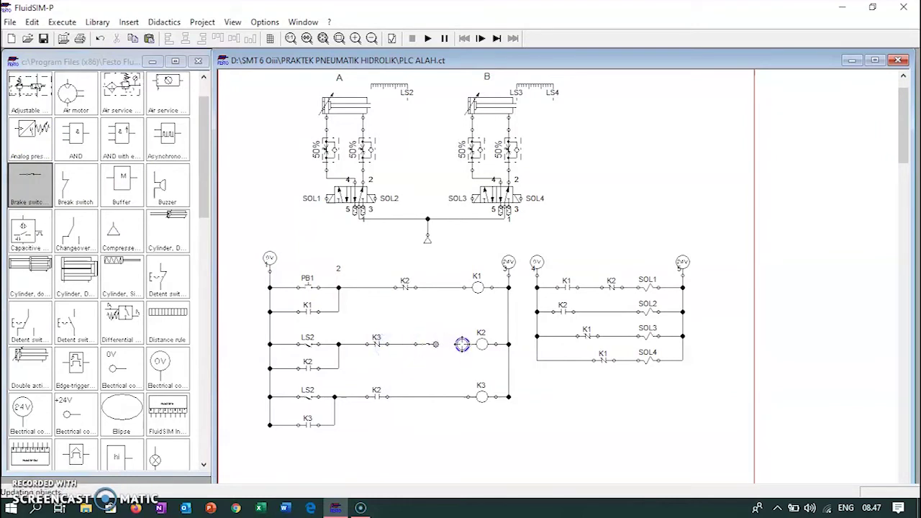
- Label the new brake switch in the K2 coil rung K4
double_click(425, 345)
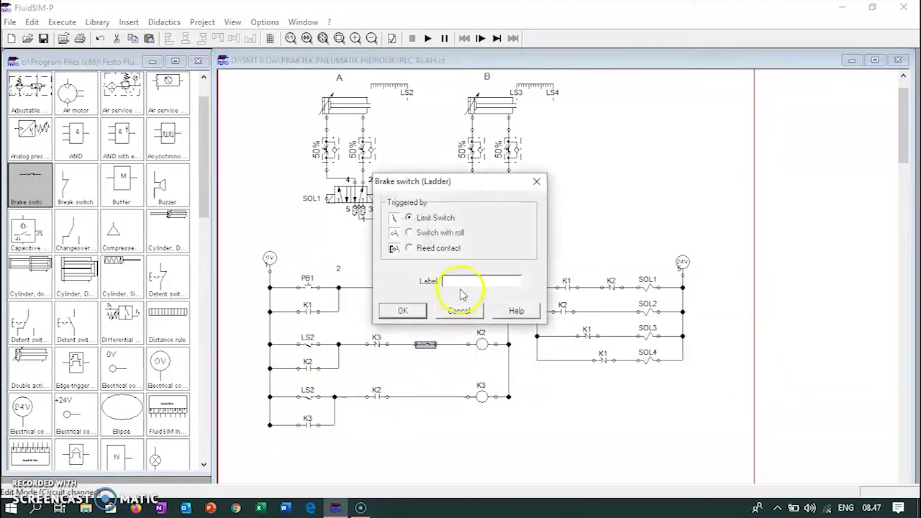
text(K4)
key(Return)
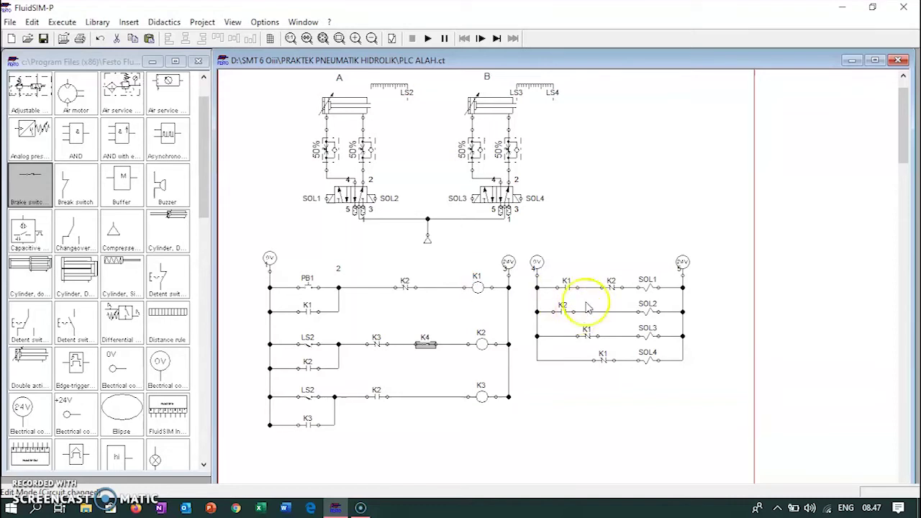
- Relabel the SOL2 valve solenoid in the second solenoid rung as SOL3
click(648, 313)
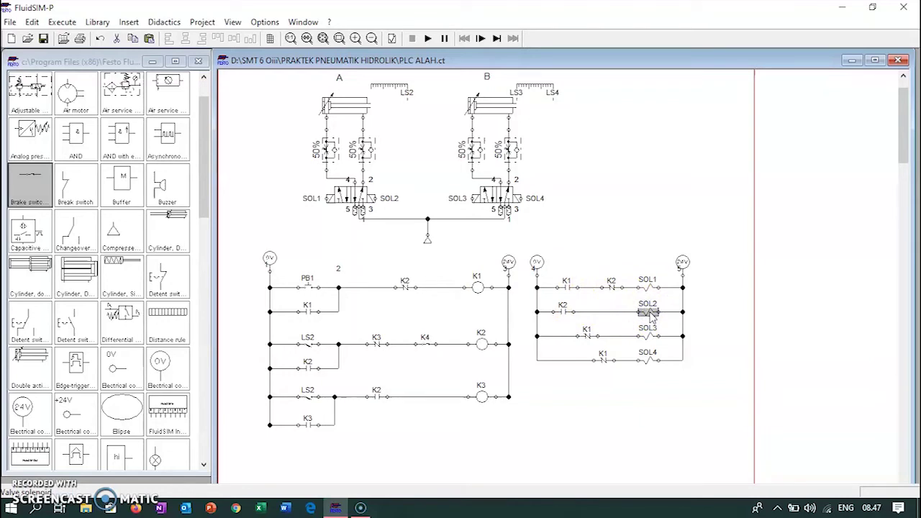
double_click(649, 314)
click(502, 259)
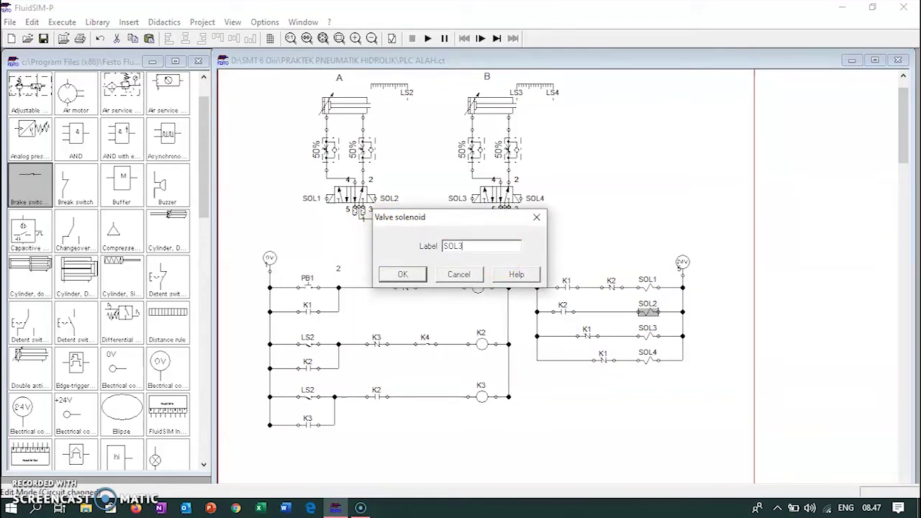
text(SOL3)
key(Return)
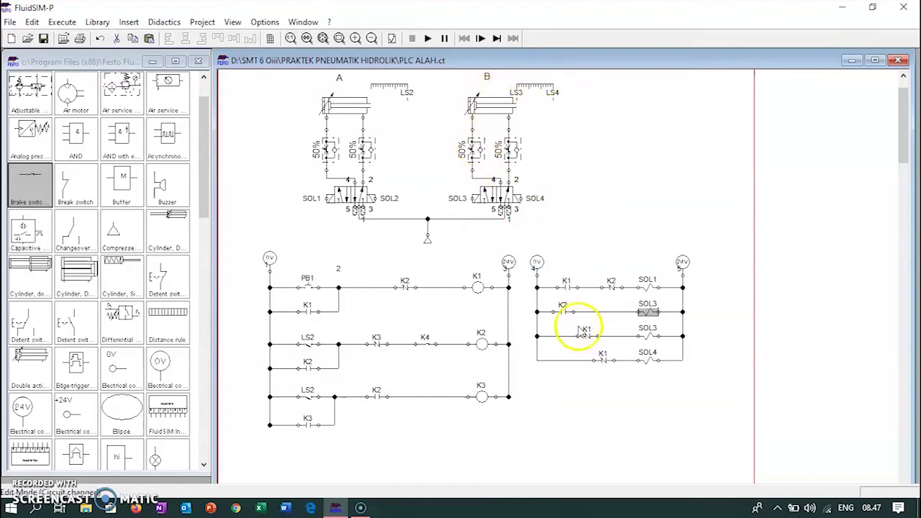
click(563, 312)
key(Delete)
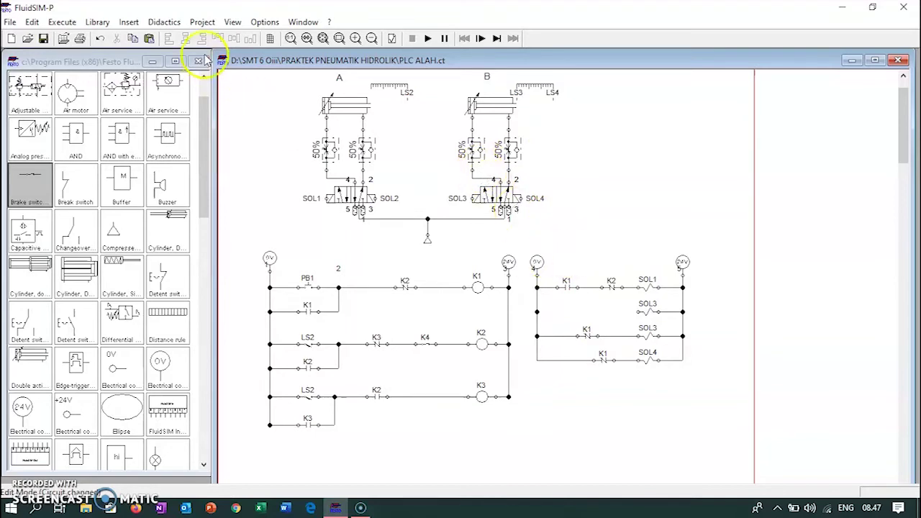
click(100, 38)
- Insert a ladder brake switch between the K2 make switch and the solenoid in the second solenoid rung
click(616, 311)
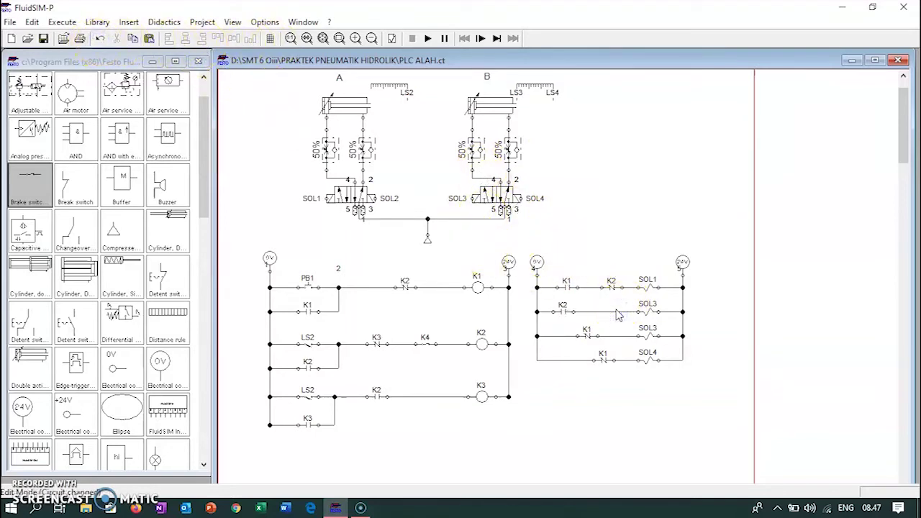
drag(610, 314, 609, 312)
click(596, 307)
click(115, 63)
scroll(78, 238, down, 1)
mouse_move(34, 153)
mouse_down()
mouse_move(617, 295)
mouse_move(607, 312)
mouse_move(626, 312)
mouse_up()
- Label the new brake switch in the second solenoid rung K3
double_click(609, 312)
click(469, 283)
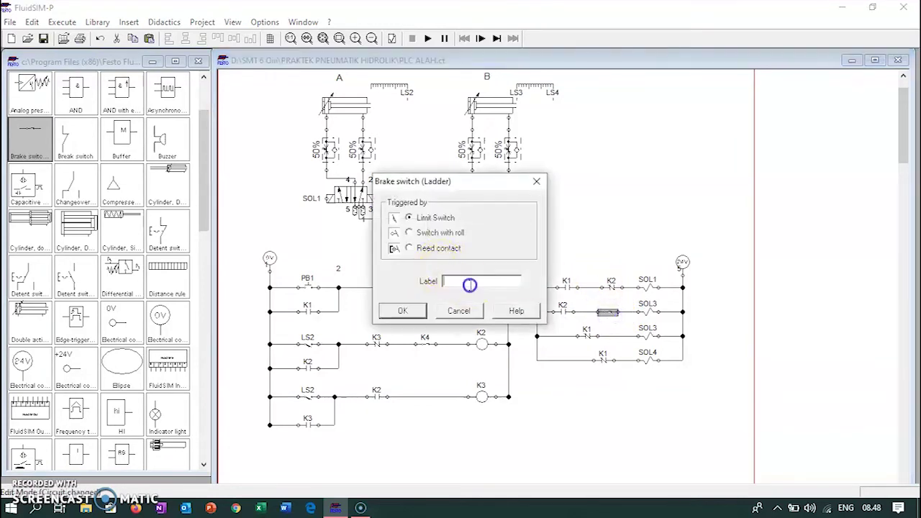
text(K3)
key(Return)
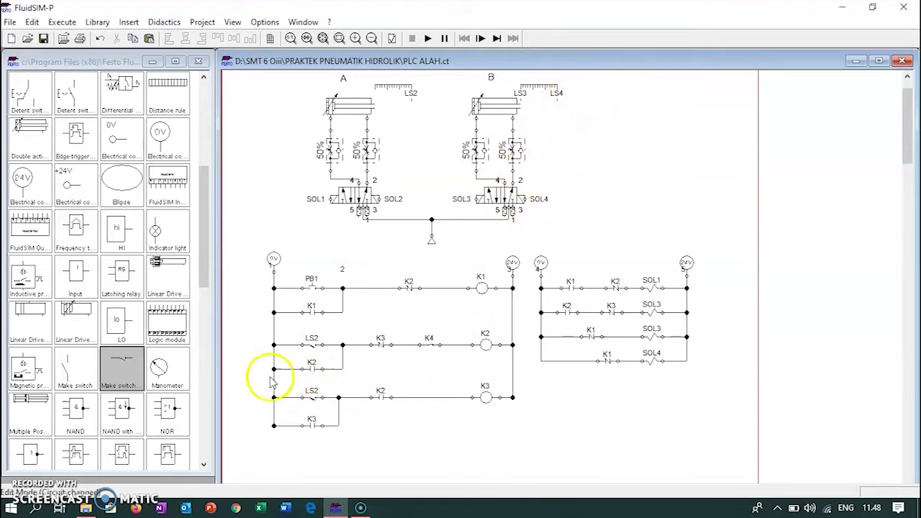
- Relabel the limit switch in the K3 coil rung as LS4 and delete that rung's K2 make switch
double_click(314, 403)
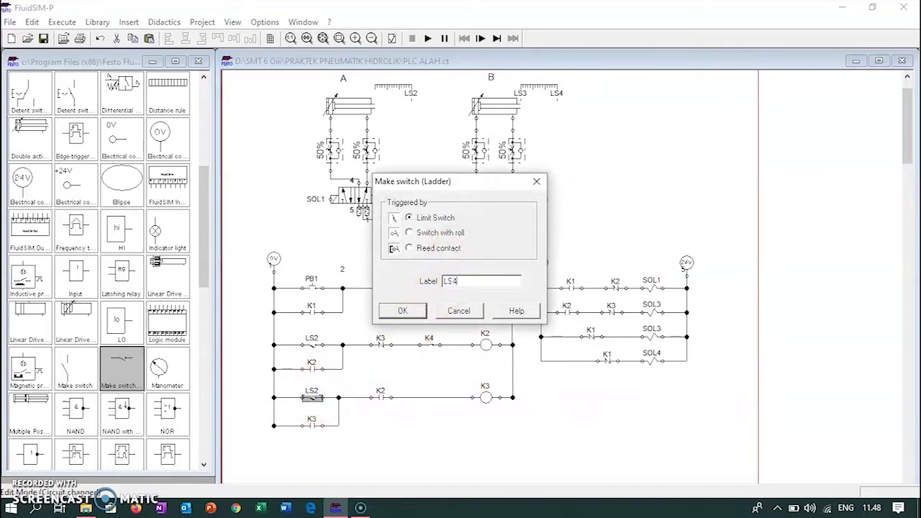
key(Return)
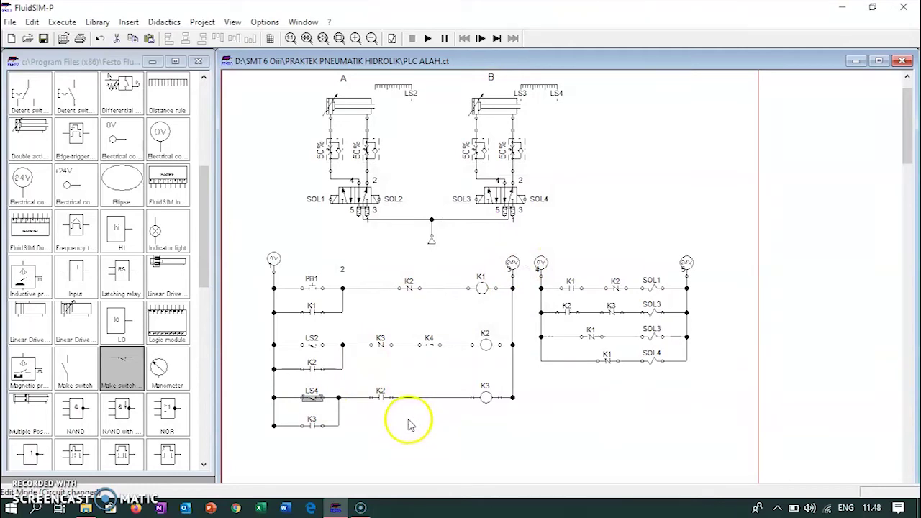
click(380, 397)
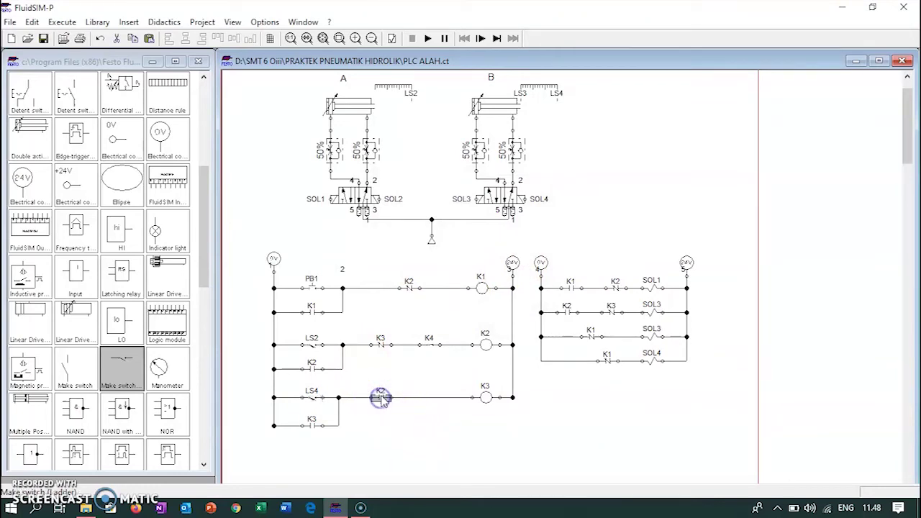
key(Delete)
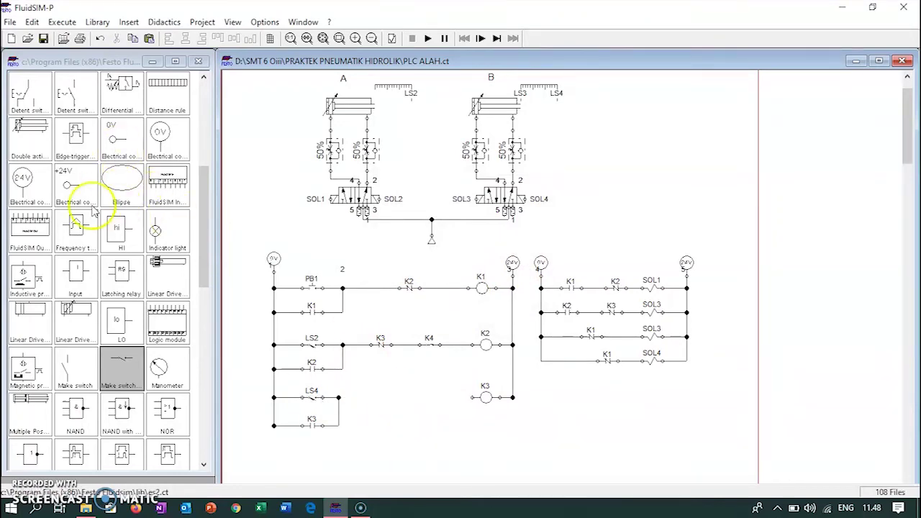
- Add a ladder brake switch to the K3 coil rung, wired between the LS4 junction and the K3 coil
scroll(57, 183, up, 6)
drag(49, 249, 390, 393)
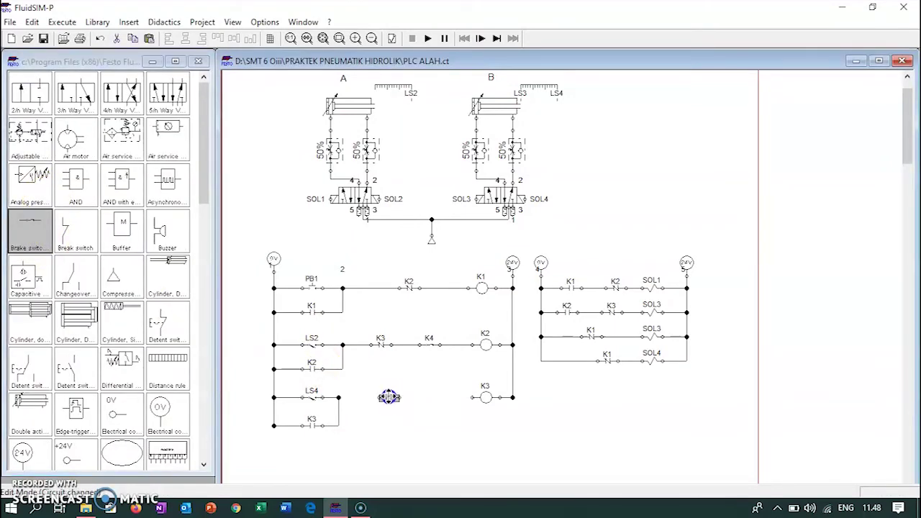
click(343, 398)
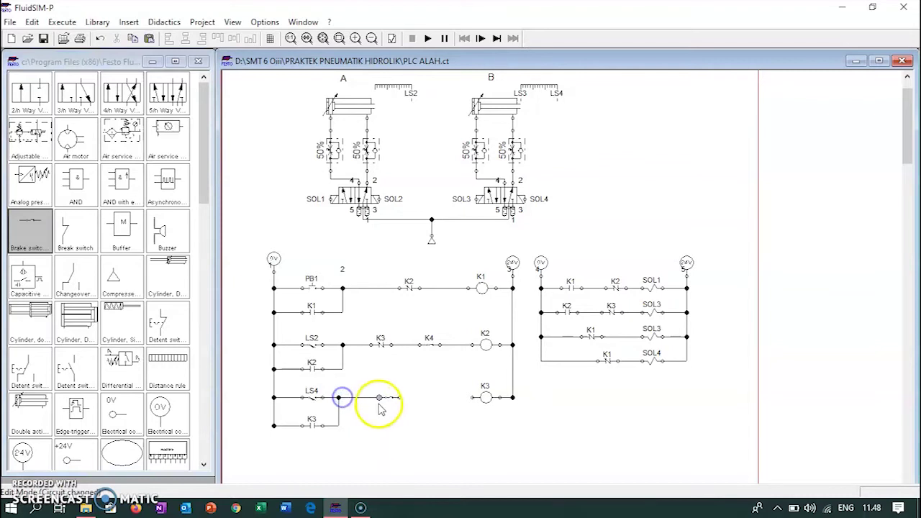
drag(381, 409, 470, 397)
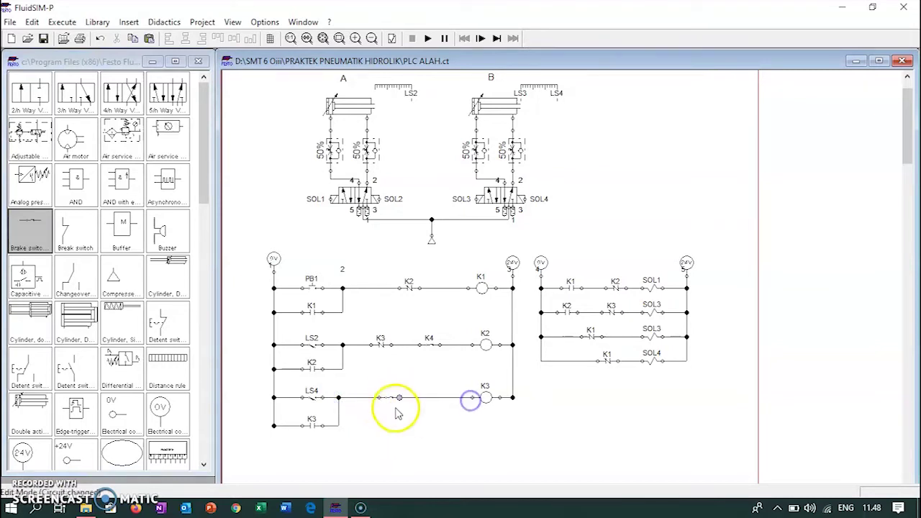
- Label the new brake switch in the K3 coil rung K4
double_click(391, 397)
click(450, 286)
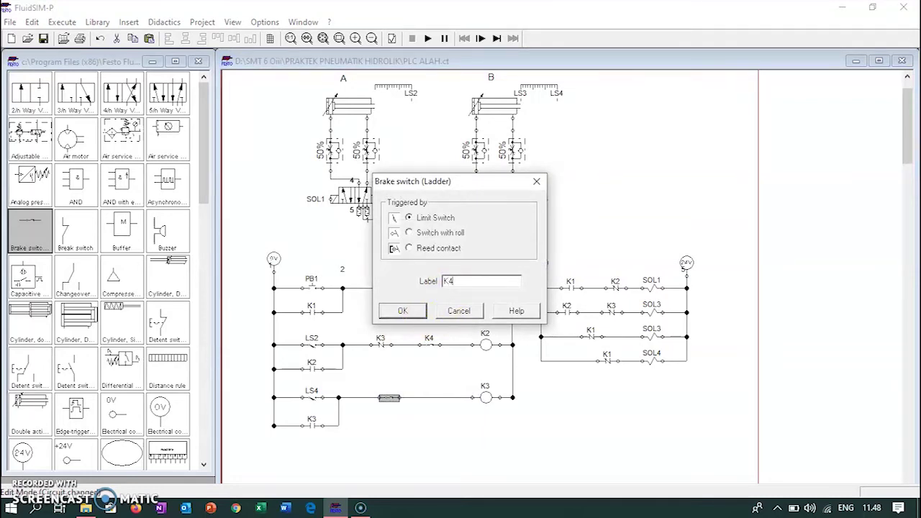
key(Return)
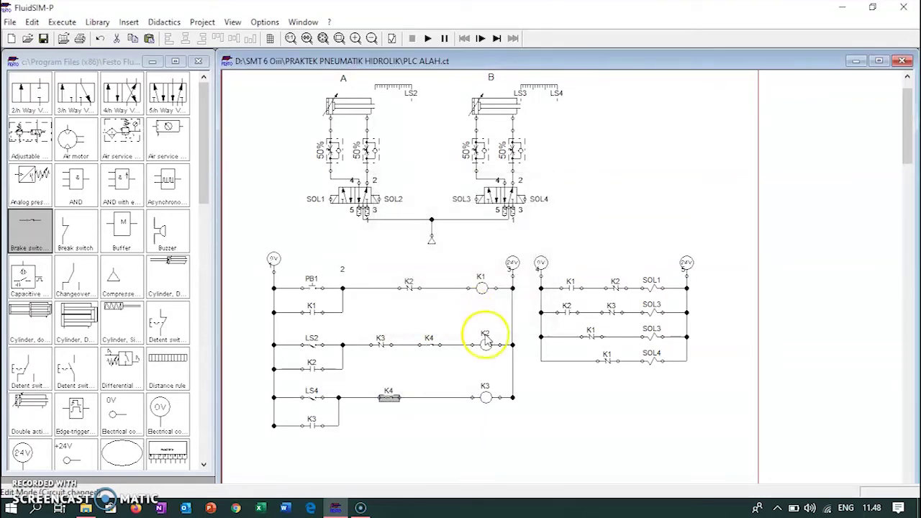
- Move the K1 brake switch in the third solenoid rung closer to its solenoid and delete the line joining it to the 0V line
click(486, 438)
drag(595, 337, 610, 334)
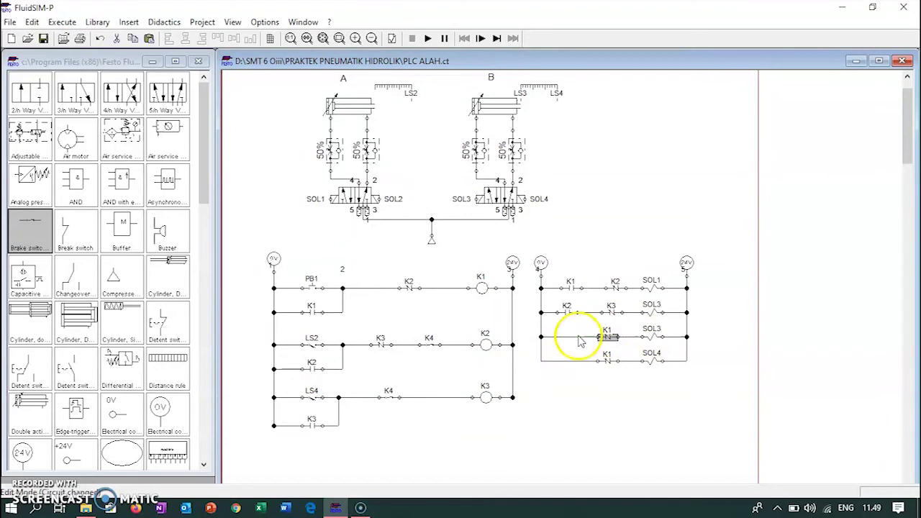
click(574, 339)
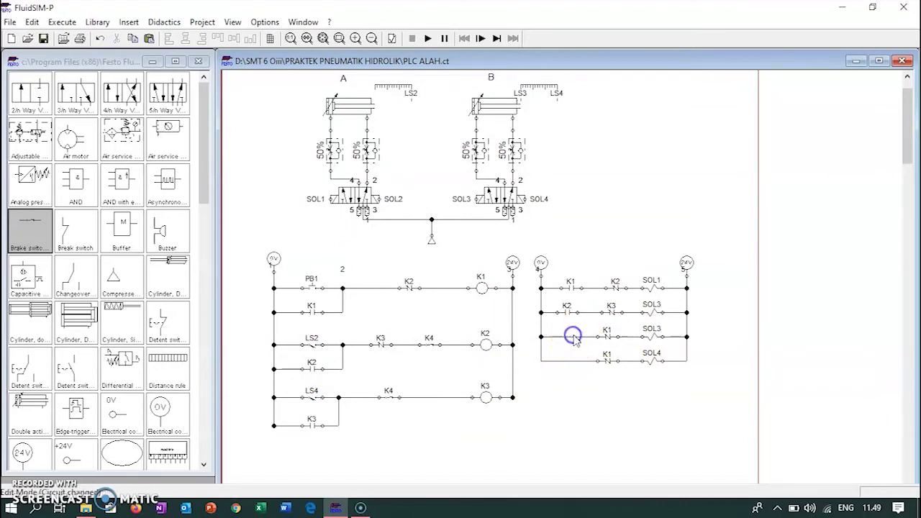
click(574, 336)
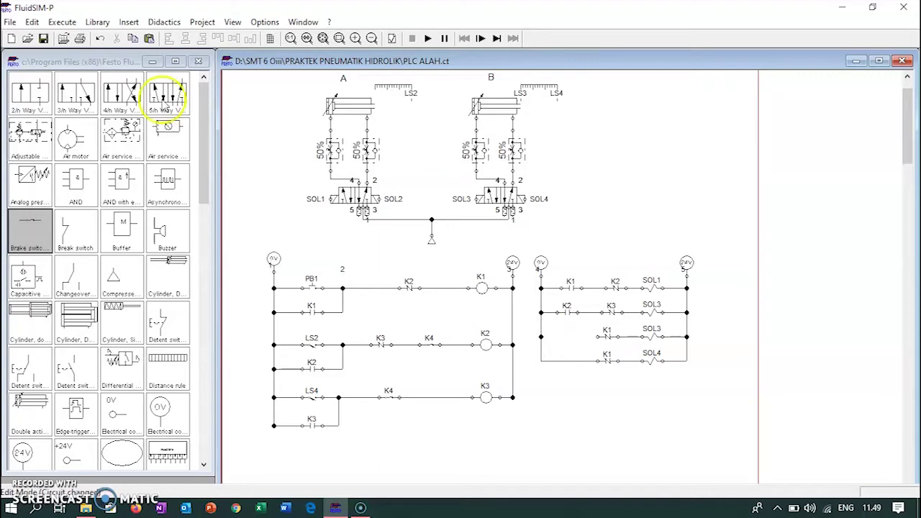
- Add a ladder make switch labelled K3 between the 0V line and K1 in the third solenoid rung
scroll(85, 281, down, 4)
scroll(82, 298, down, 3)
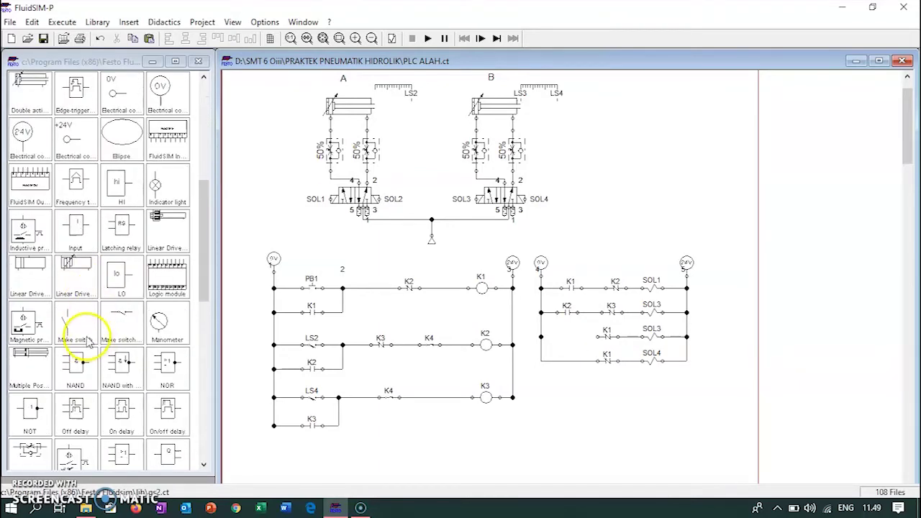
drag(117, 323, 567, 341)
double_click(567, 341)
click(486, 282)
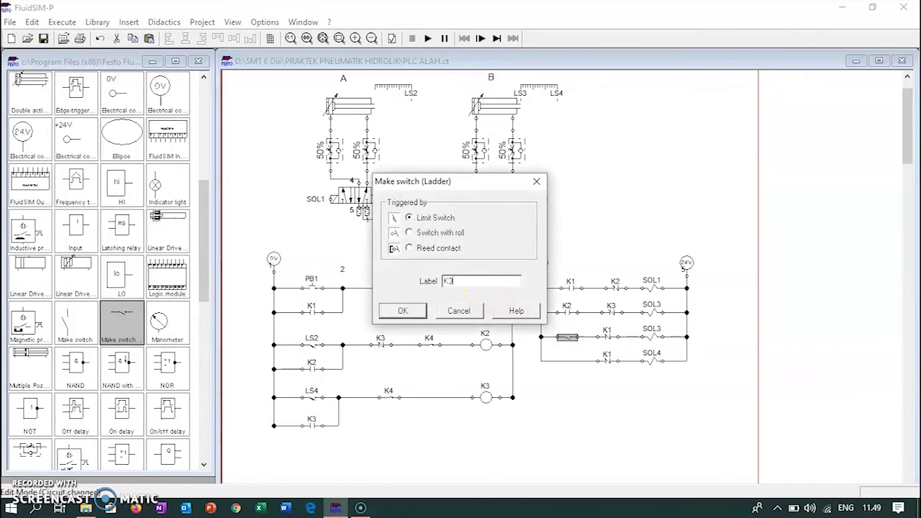
key(Return)
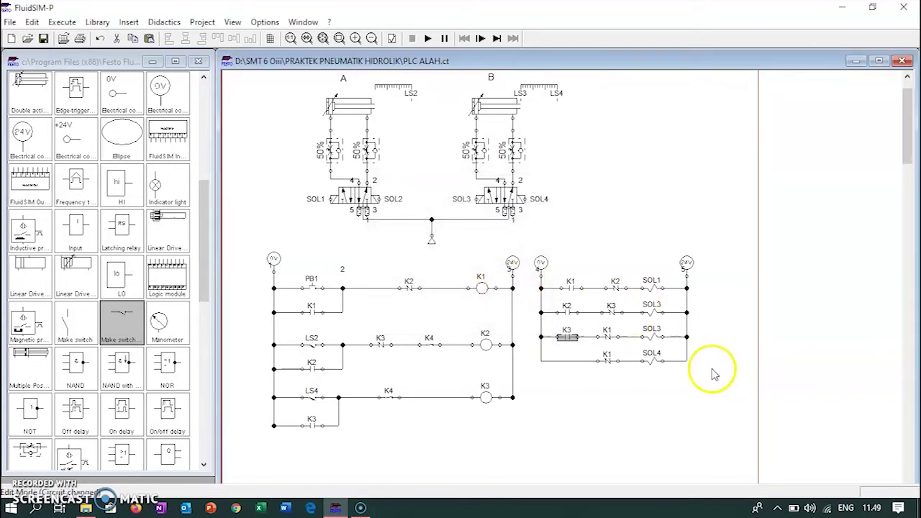
- Relabel the K1 brake switch in the third solenoid rung as K4 and its solenoid as SOL4
double_click(607, 336)
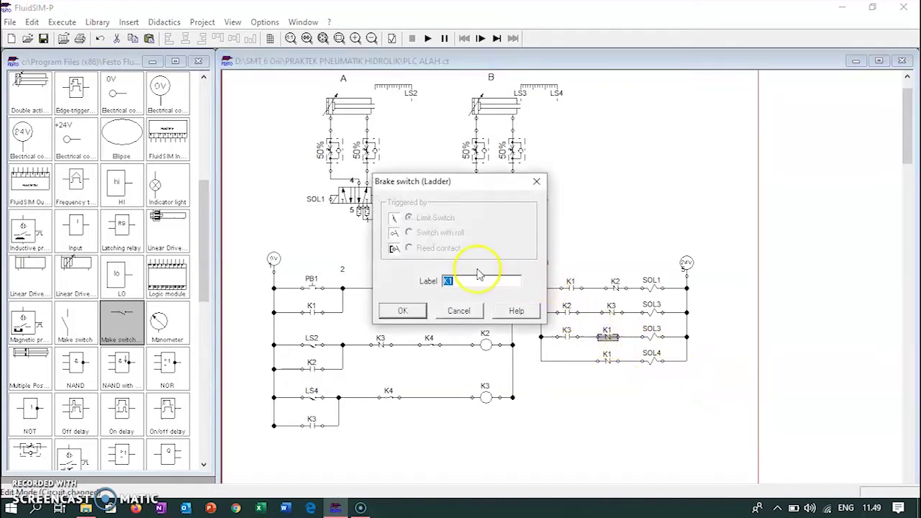
key(Return)
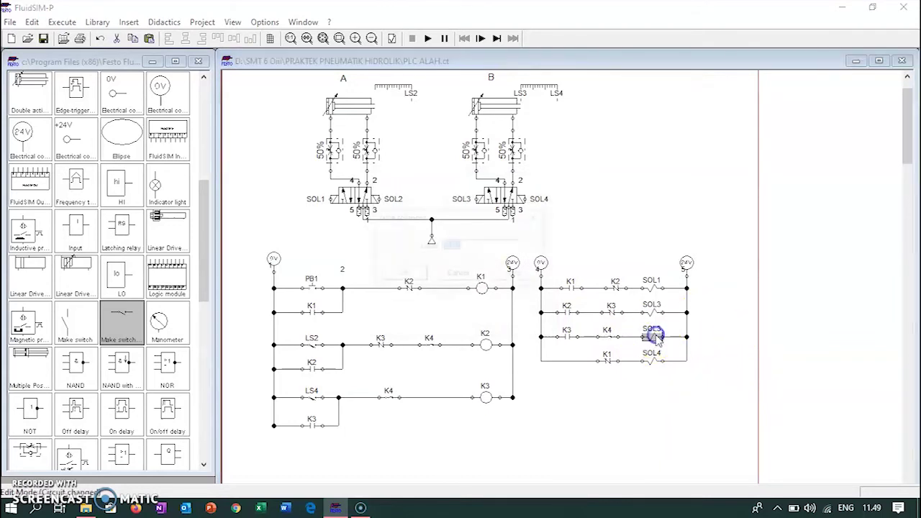
double_click(653, 335)
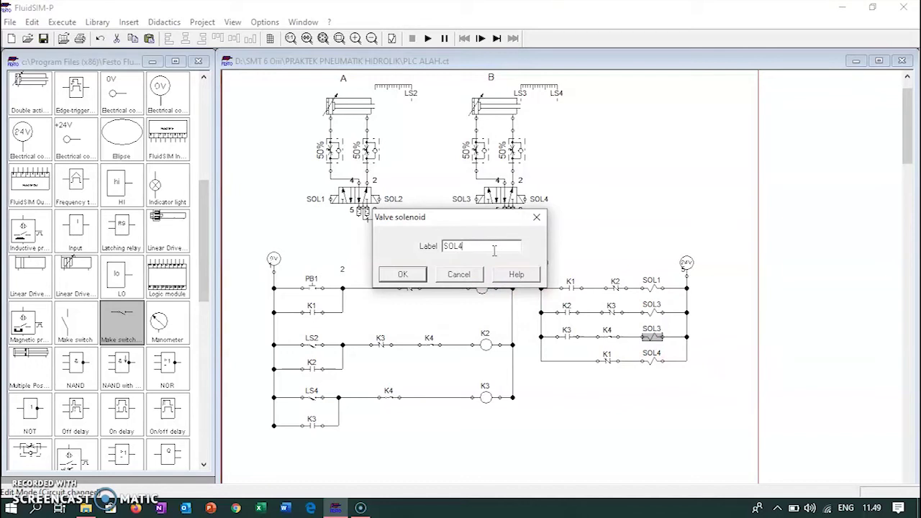
click(416, 278)
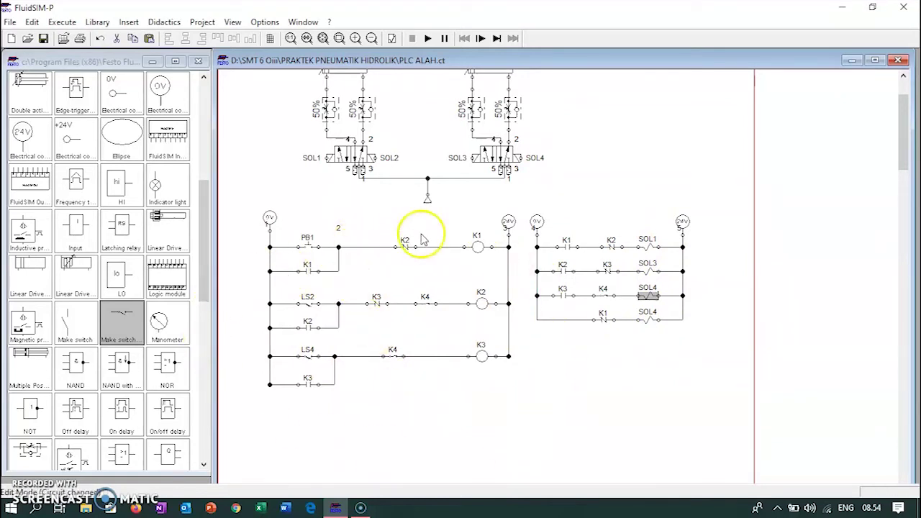
mouse_move(506, 132)
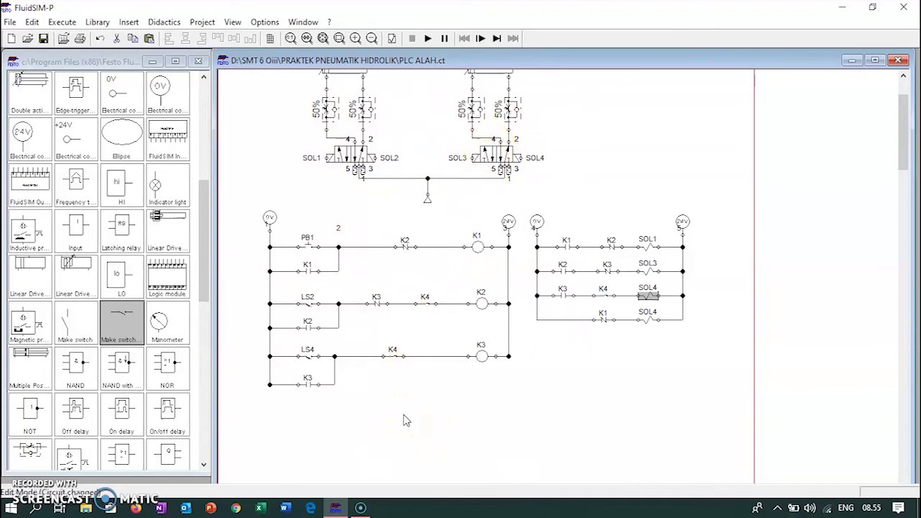
scroll(490, 397, up, 2)
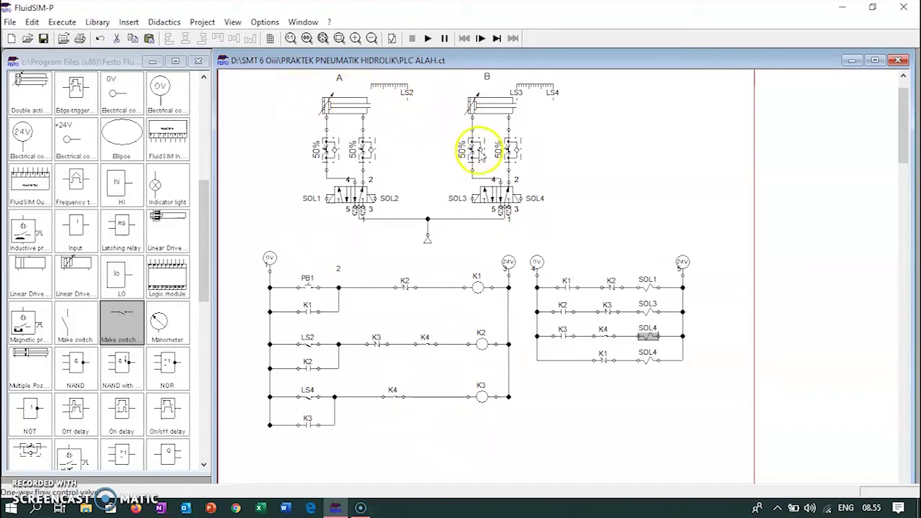
scroll(376, 328, down, 2)
scroll(308, 412, down, 2)
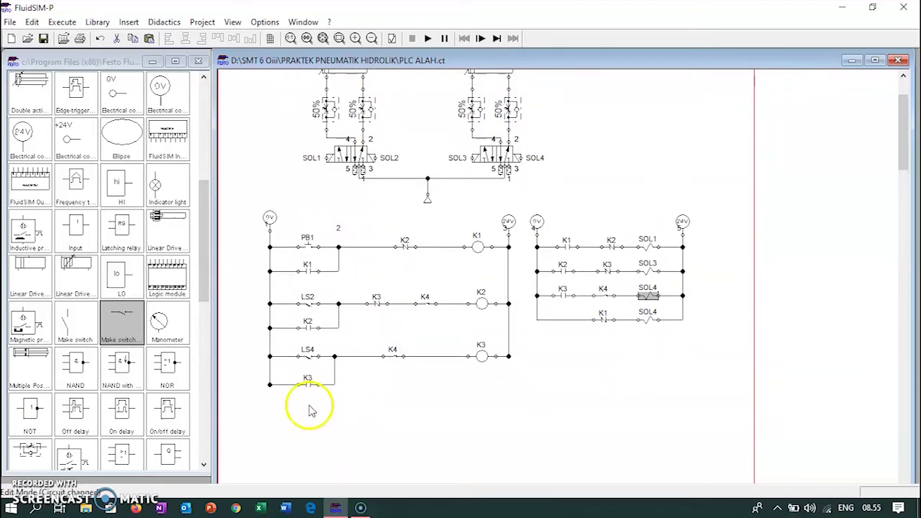
scroll(312, 400, up, 4)
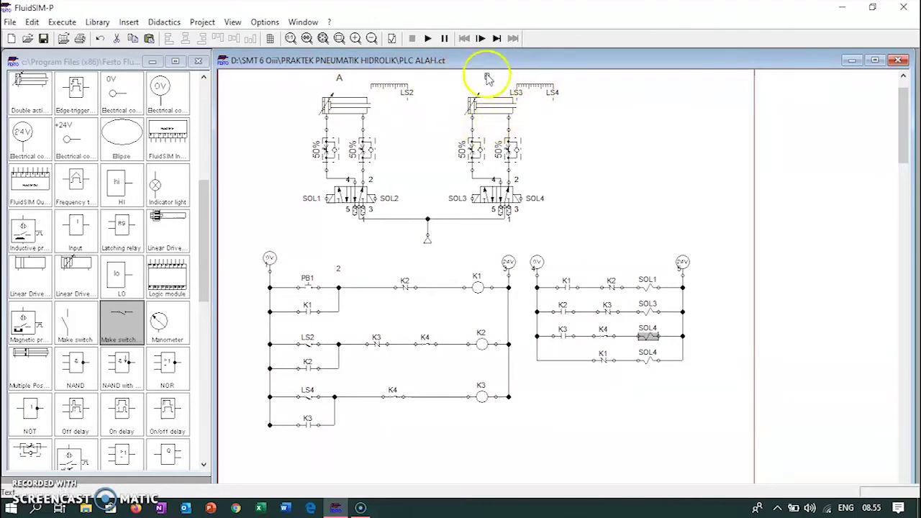
- Place a ladder make switch and two ladder brake switches in a row beneath the K3 coil rung
drag(115, 319, 302, 455)
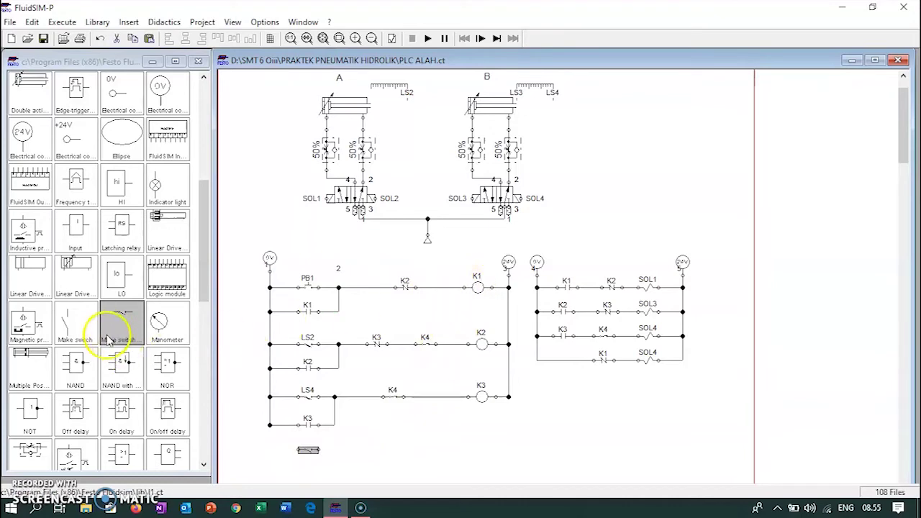
scroll(113, 345, up, 6)
drag(15, 193, 377, 450)
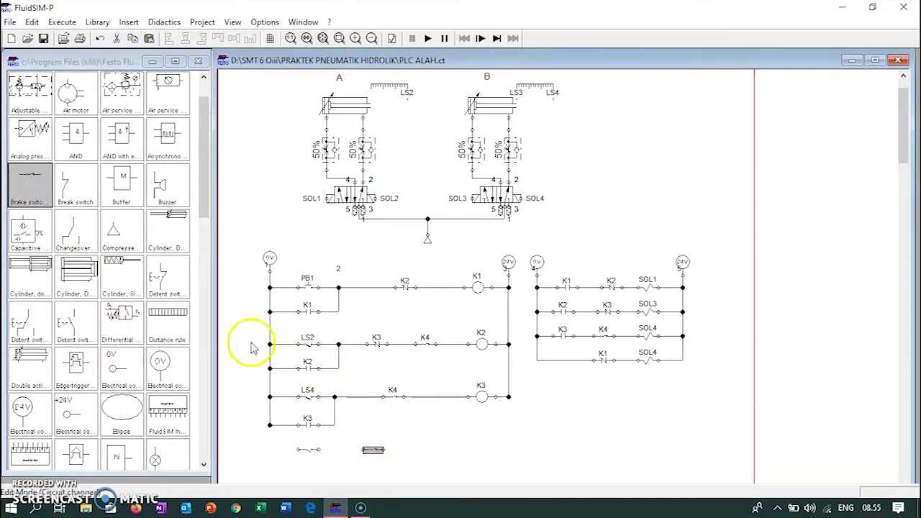
mouse_move(46, 189)
mouse_down()
mouse_move(282, 331)
mouse_move(425, 435)
mouse_move(422, 446)
mouse_up()
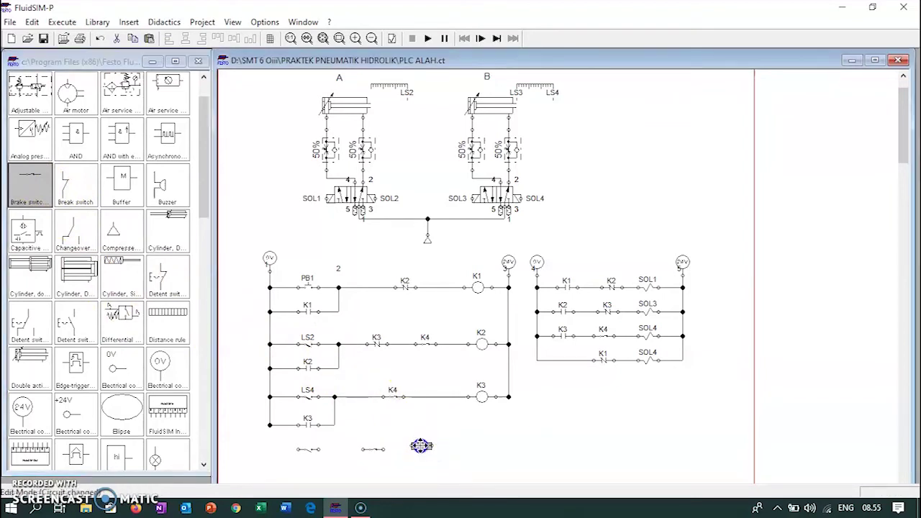
click(421, 449)
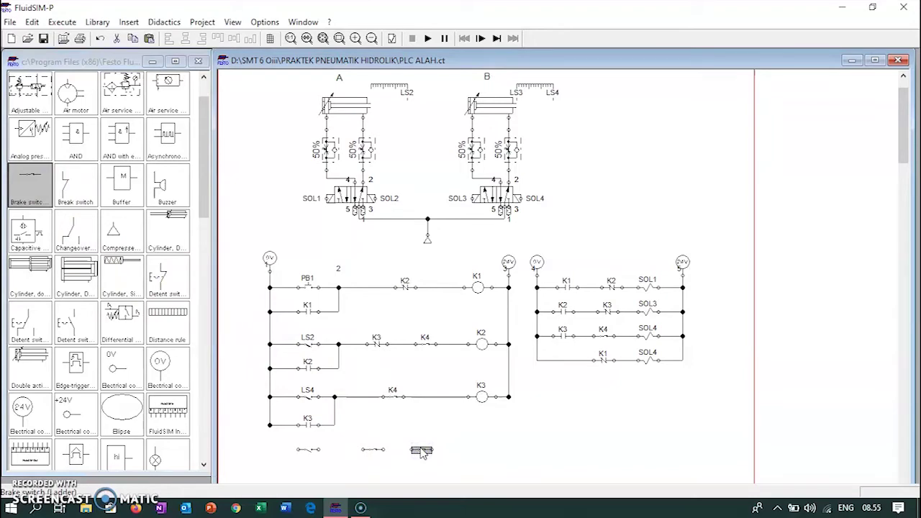
- Add a ladder relay coil at the end of the new switch row, directly beneath the K3 coil
click(288, 370)
click(68, 216)
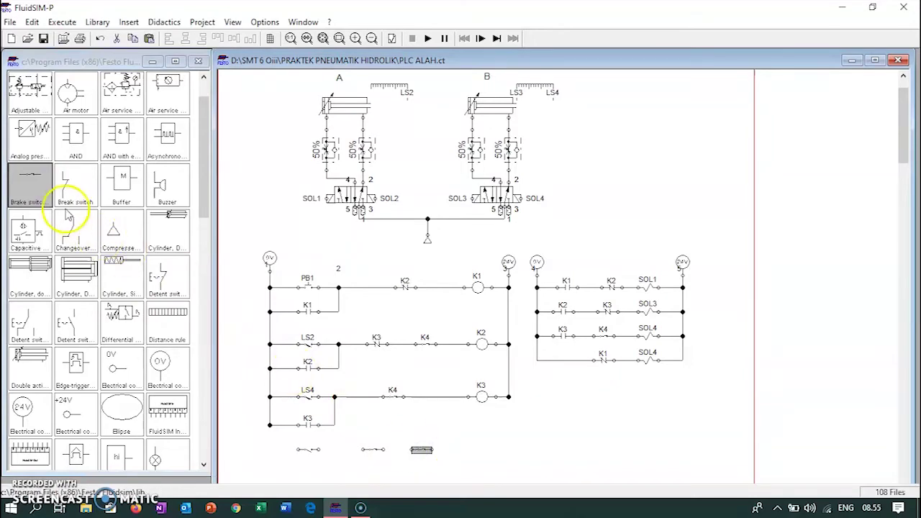
scroll(112, 320, down, 3)
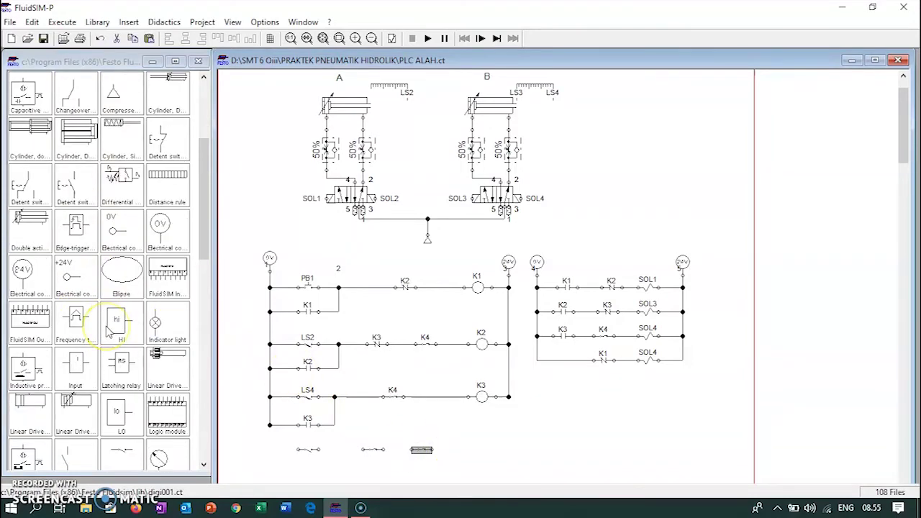
scroll(108, 330, down, 1)
scroll(118, 392, down, 3)
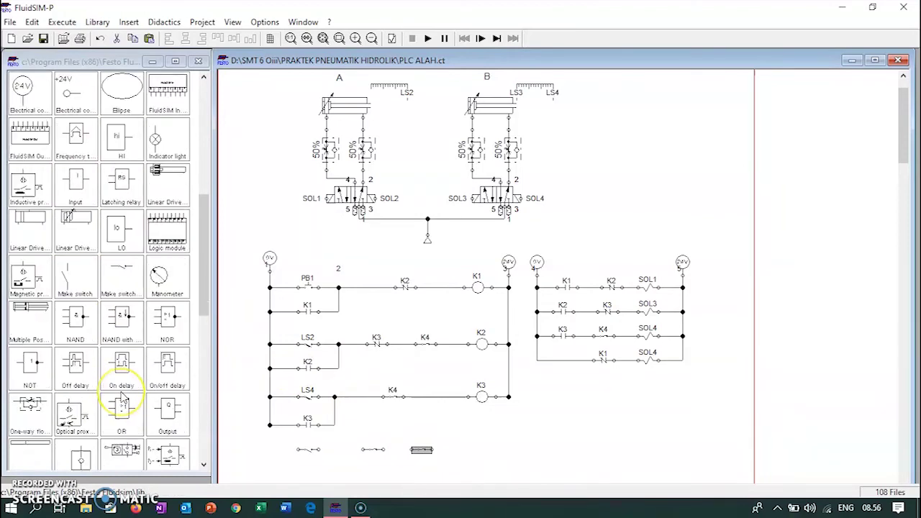
scroll(122, 396, down, 7)
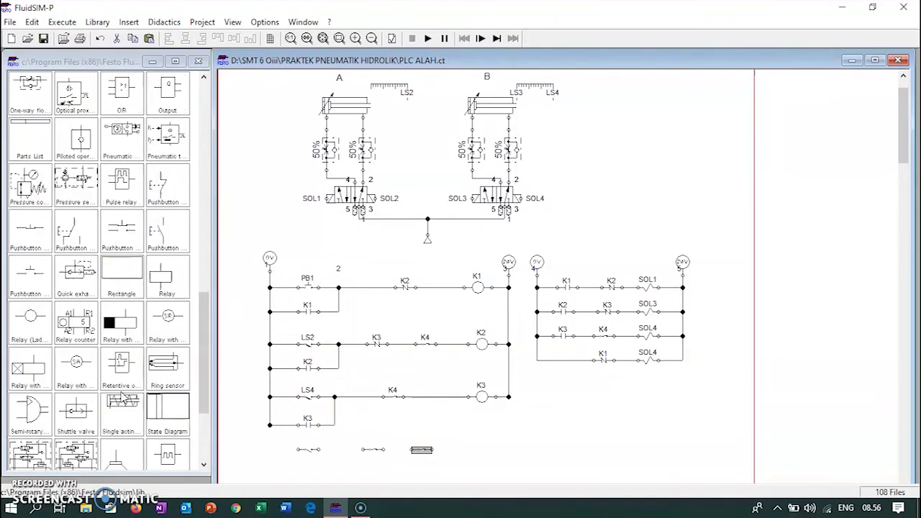
drag(23, 319, 482, 447)
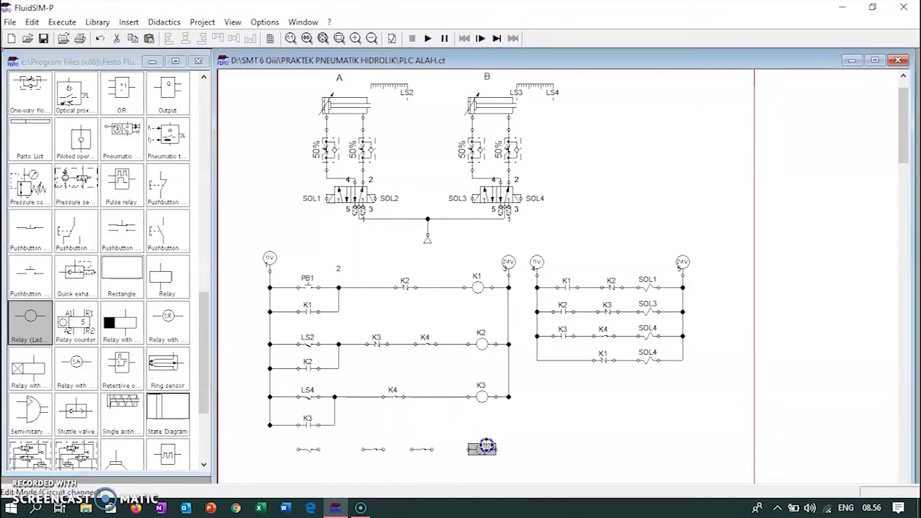
drag(485, 441, 485, 436)
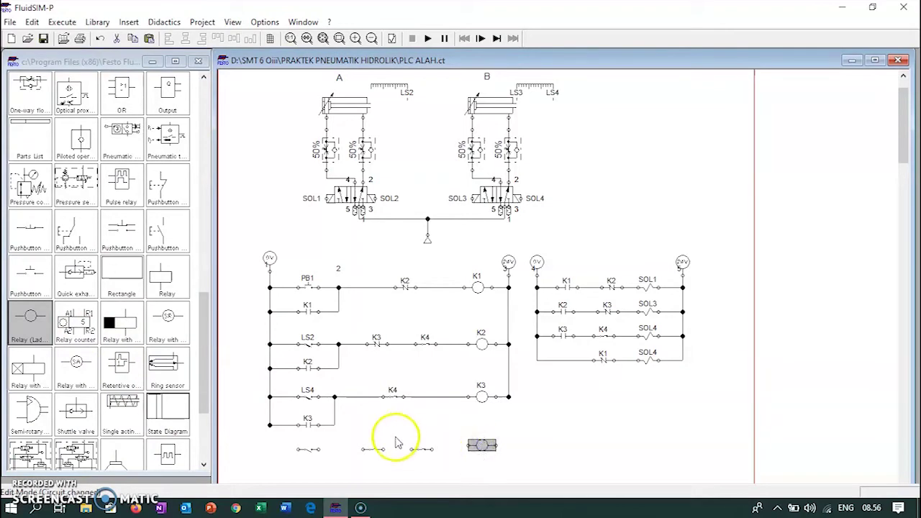
- Place a second ladder make switch directly beneath the new row's make switch
scroll(401, 438, down, 1)
scroll(103, 255, down, 3)
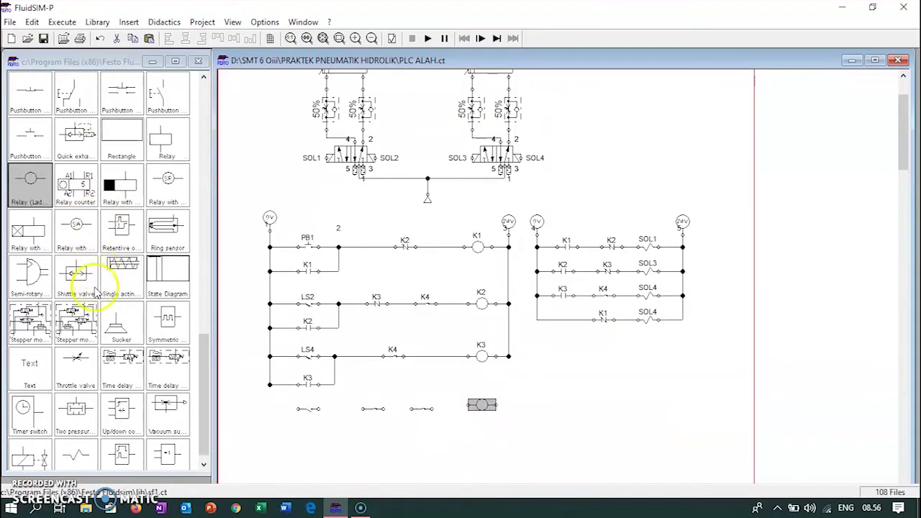
scroll(98, 288, up, 3)
scroll(97, 298, up, 5)
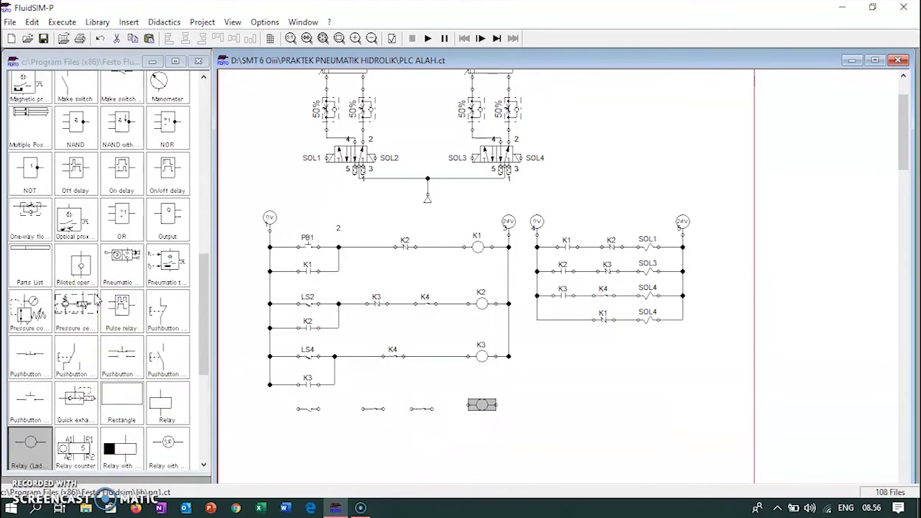
drag(121, 173, 324, 408)
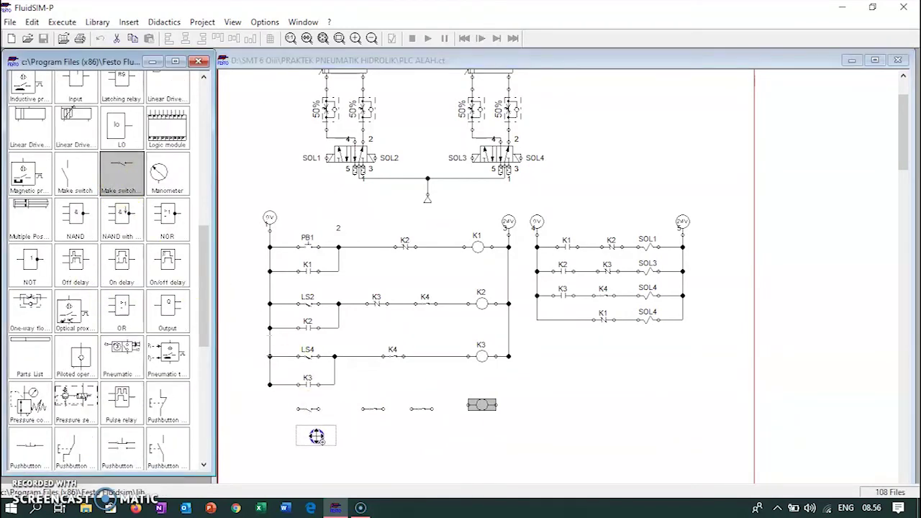
click(313, 434)
- Wire the new rung between the 0V and 24V lines and connect the lower make switch in parallel with the rung's first contact
mouse_move(298, 408)
mouse_down()
mouse_move(273, 403)
mouse_move(269, 385)
mouse_up()
drag(319, 409, 467, 408)
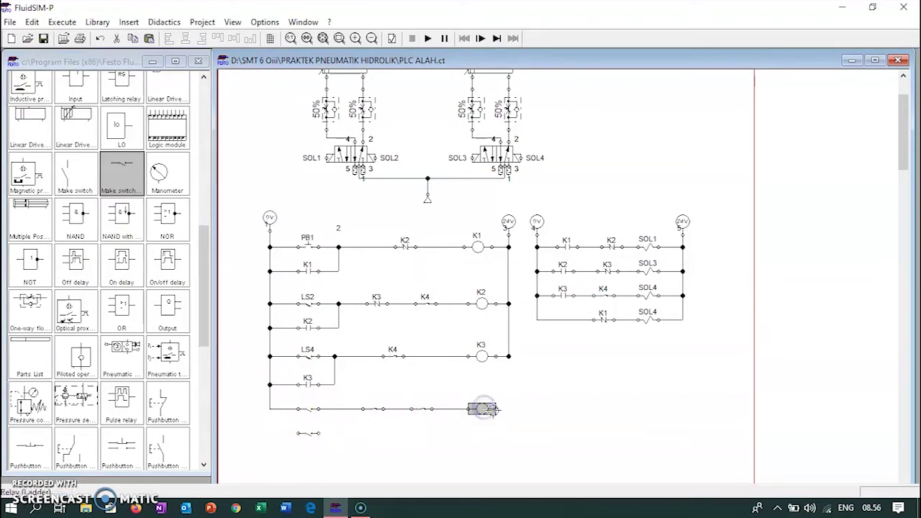
drag(511, 356, 510, 356)
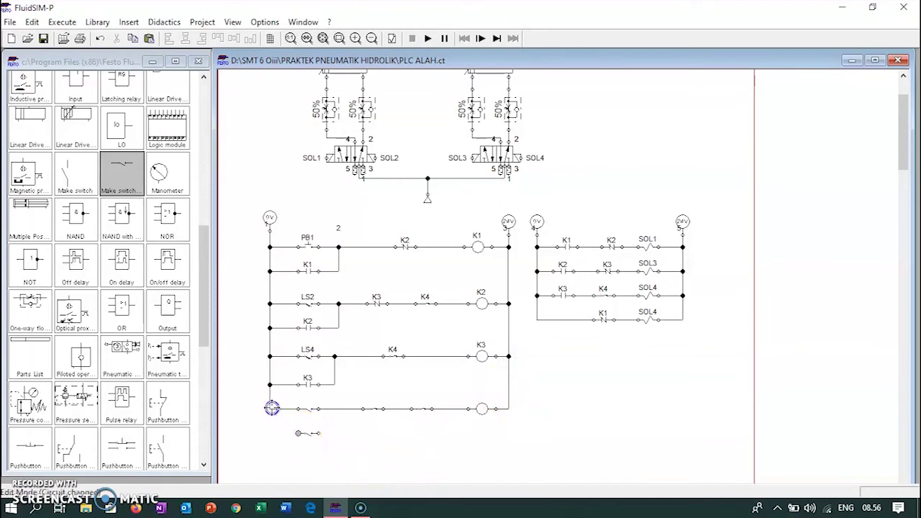
drag(270, 410, 298, 433)
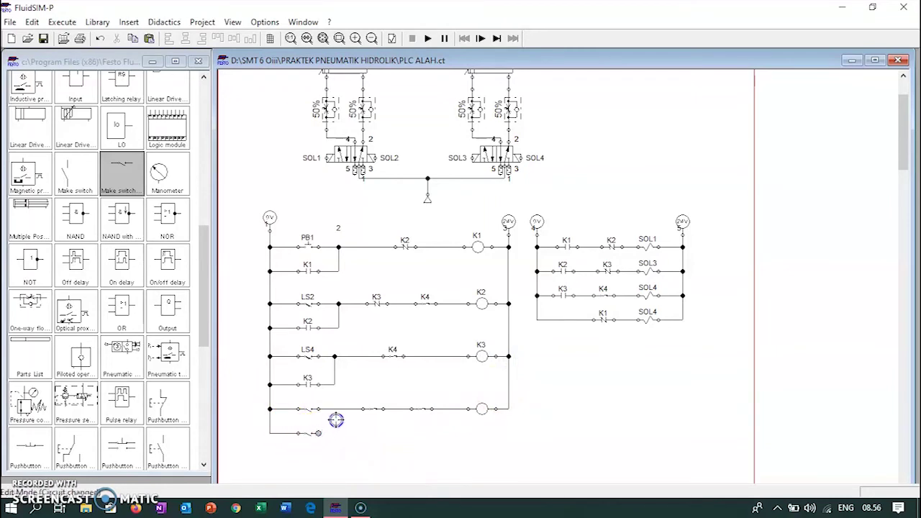
drag(340, 410, 319, 434)
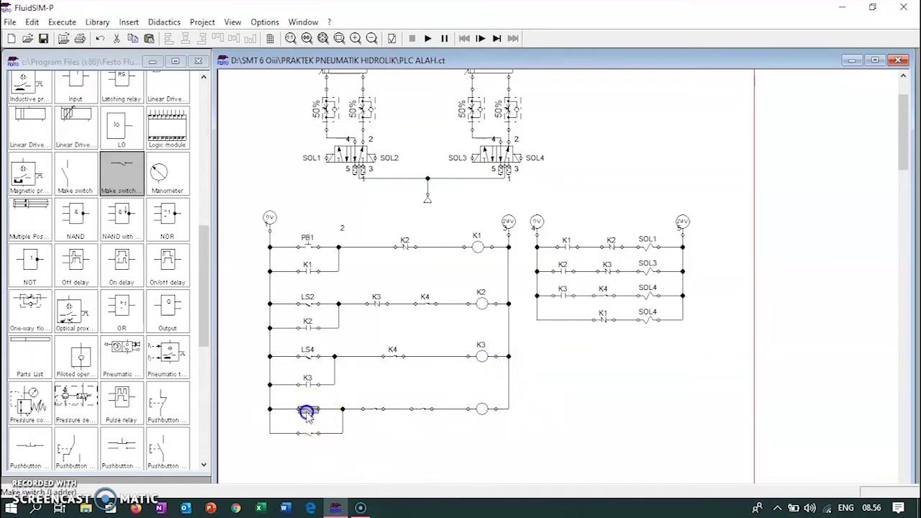
- Label the new rung's make switch LS3 and its two brake switches K1 and K2
double_click(307, 410)
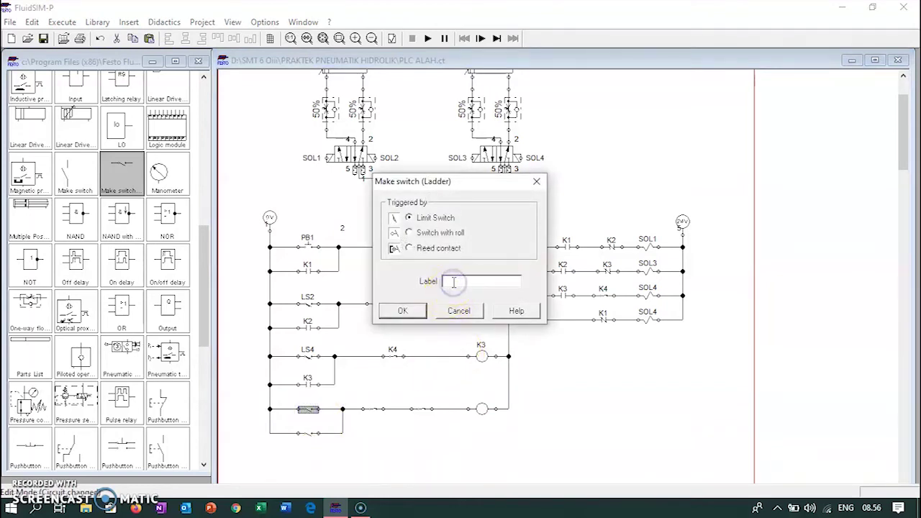
text(LS3)
key(Return)
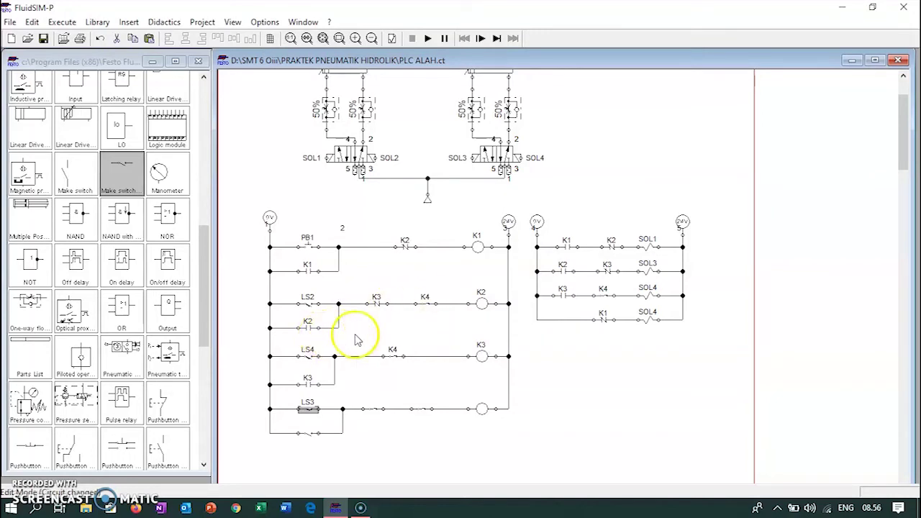
double_click(374, 410)
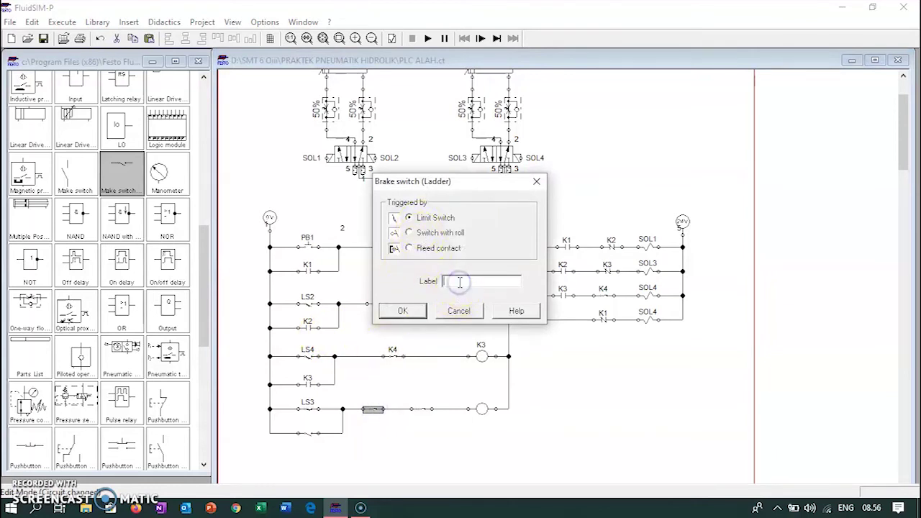
text(K1)
key(Return)
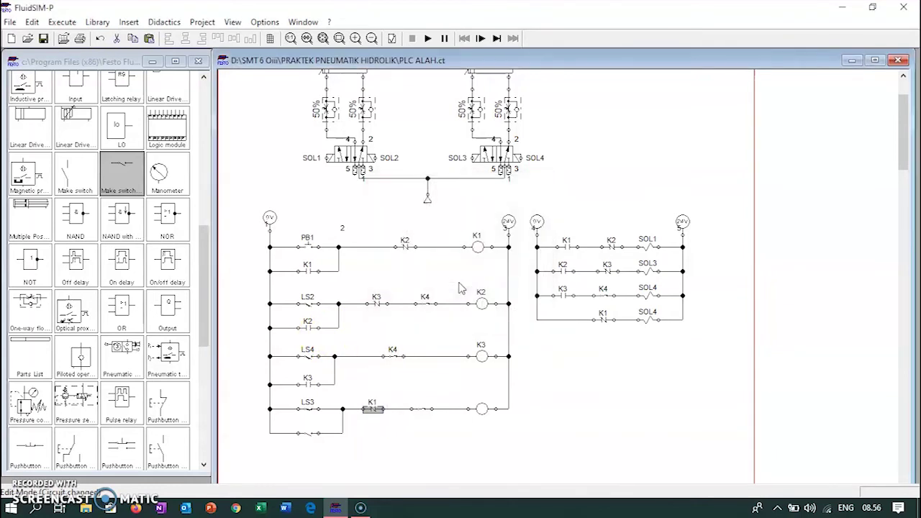
double_click(422, 409)
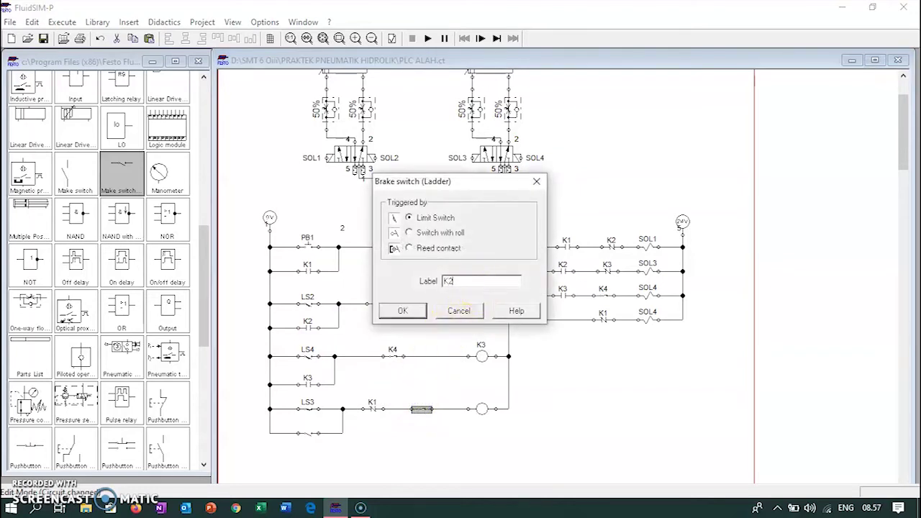
key(Return)
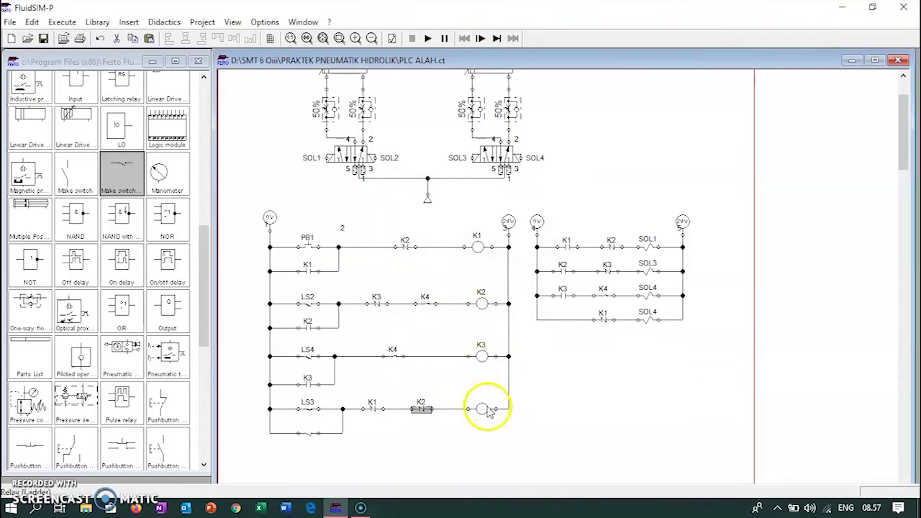
- Label the new rung's relay coil and its parallel make switch K4
double_click(482, 409)
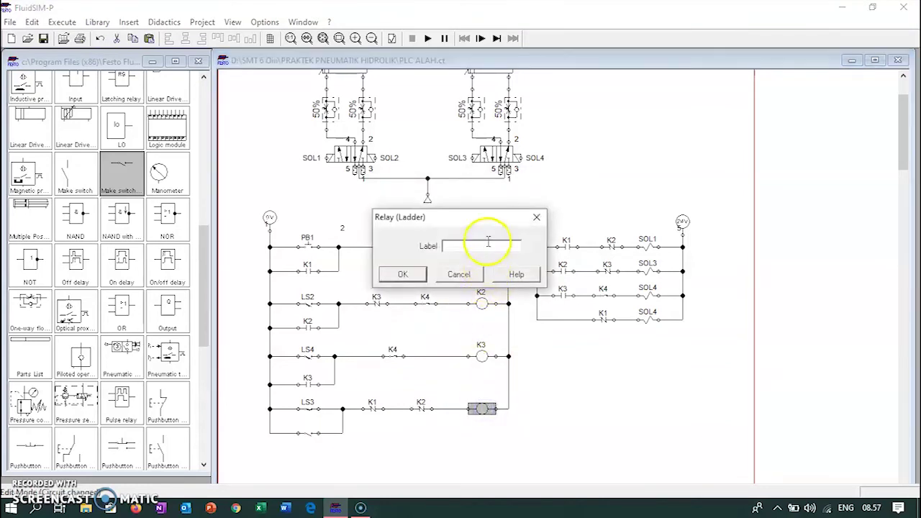
text(K4)
key(Return)
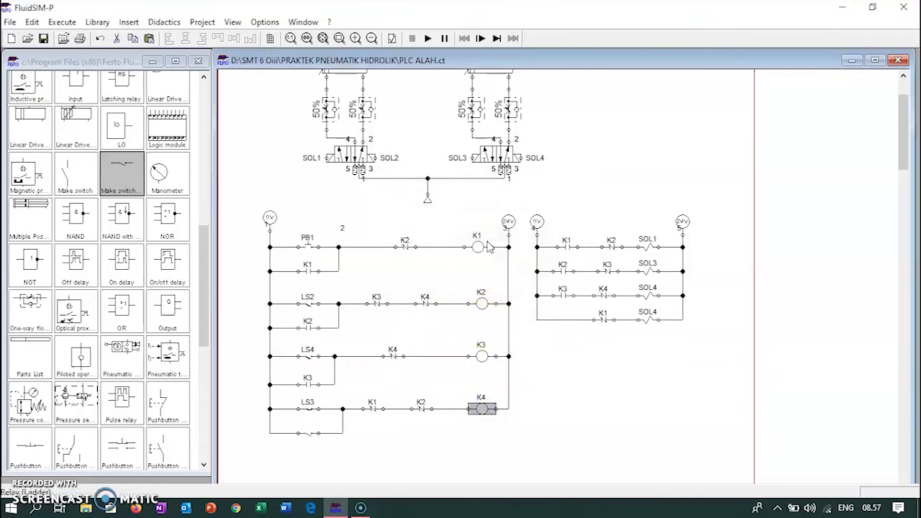
double_click(307, 434)
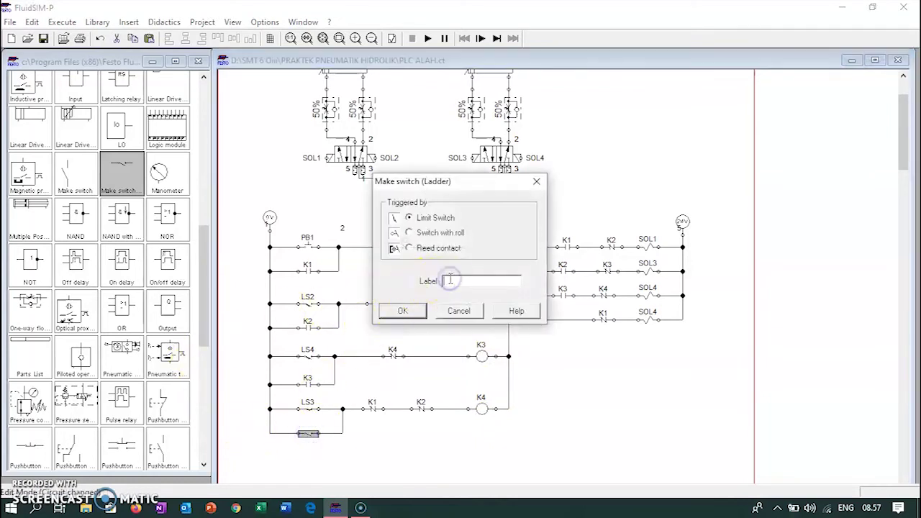
key(Return)
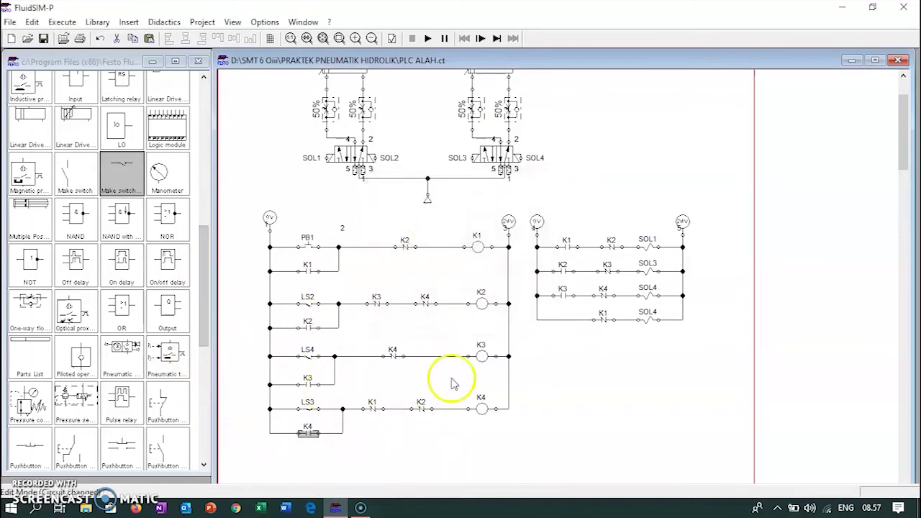
- Replace the line between the 0V line and K1 in the fourth solenoid rung with a ladder make switch labelled K4
click(558, 320)
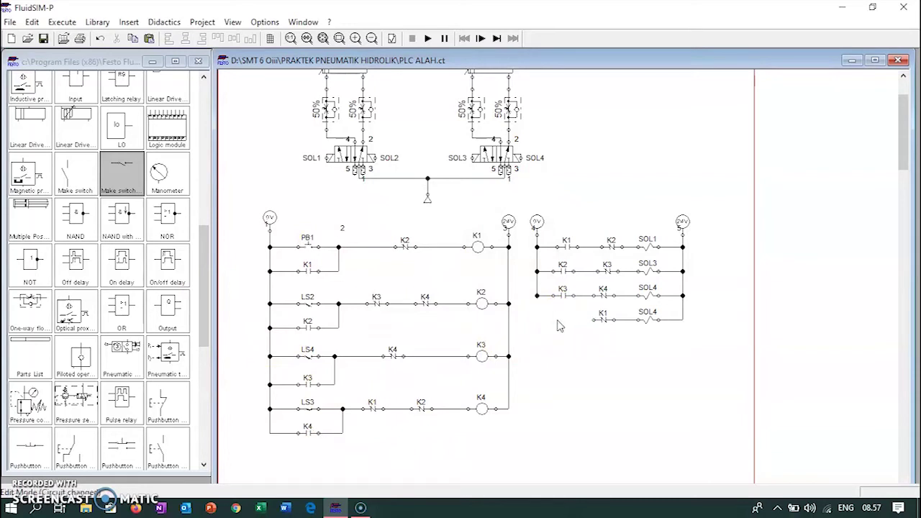
drag(122, 176, 563, 321)
double_click(562, 319)
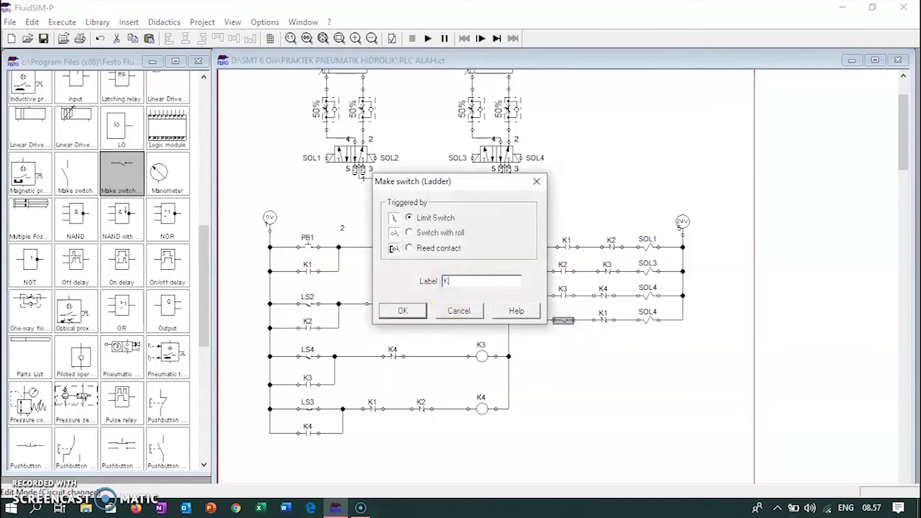
key(Return)
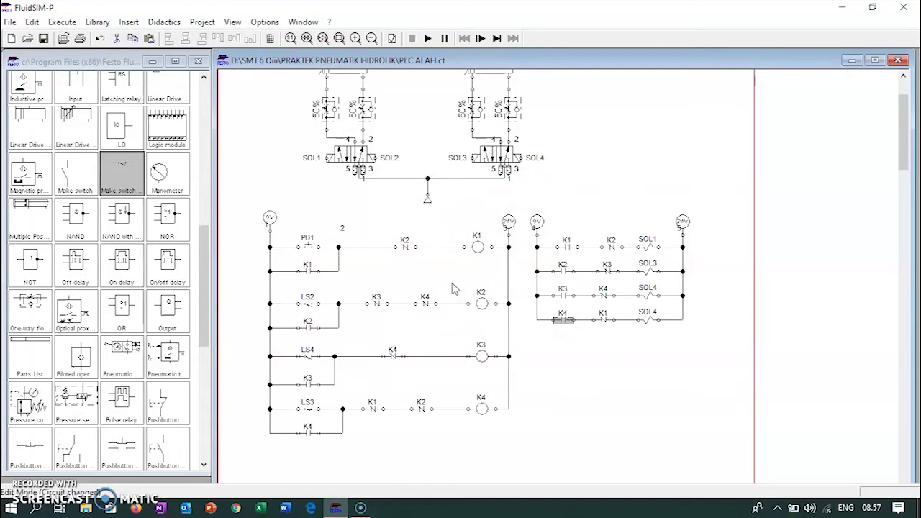
- Label the valve solenoid in the fourth solenoid rung SOL2
double_click(650, 325)
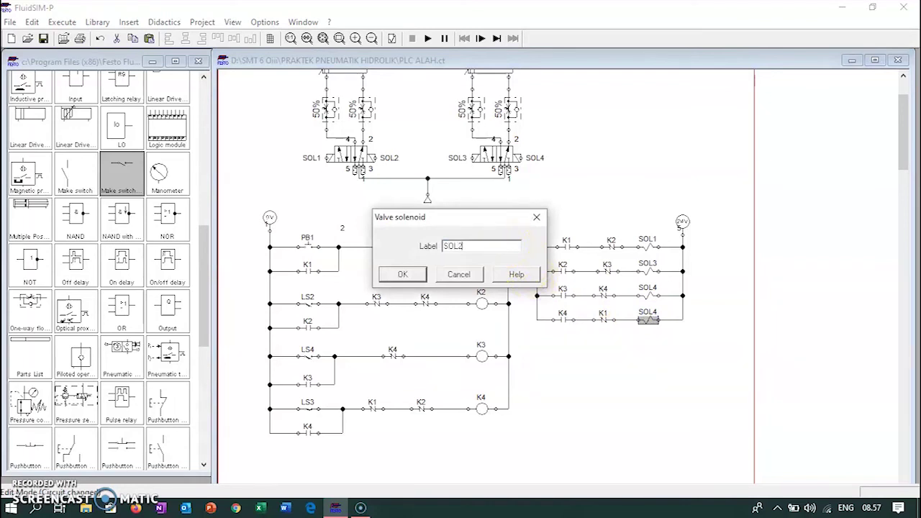
text(SOL2)
key(Return)
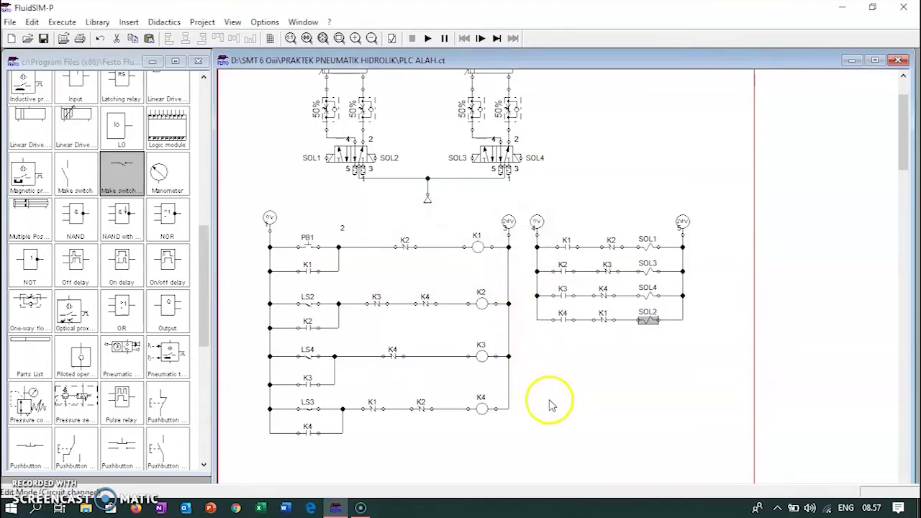
- Start the circuit simulation and actuate pushbutton PB1 to run the two-cylinder sequence
scroll(551, 404, down, 1)
scroll(554, 403, up, 1)
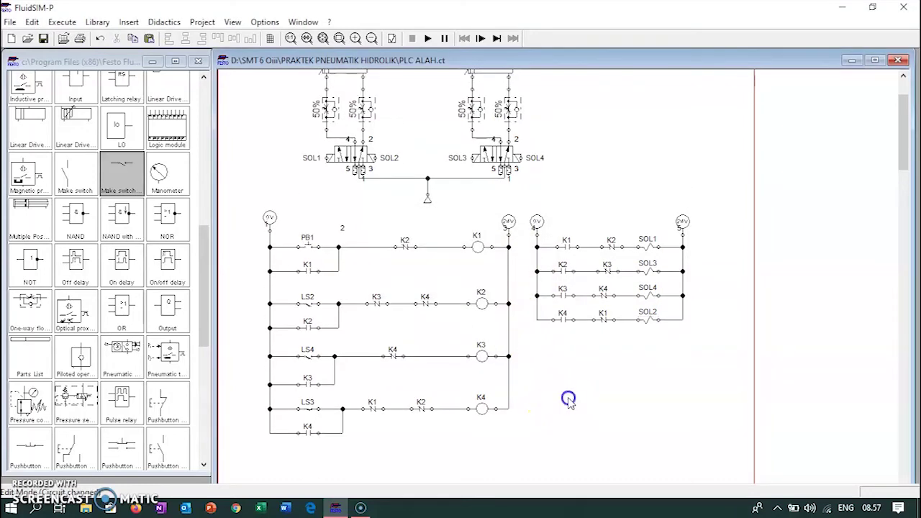
scroll(570, 403, up, 1)
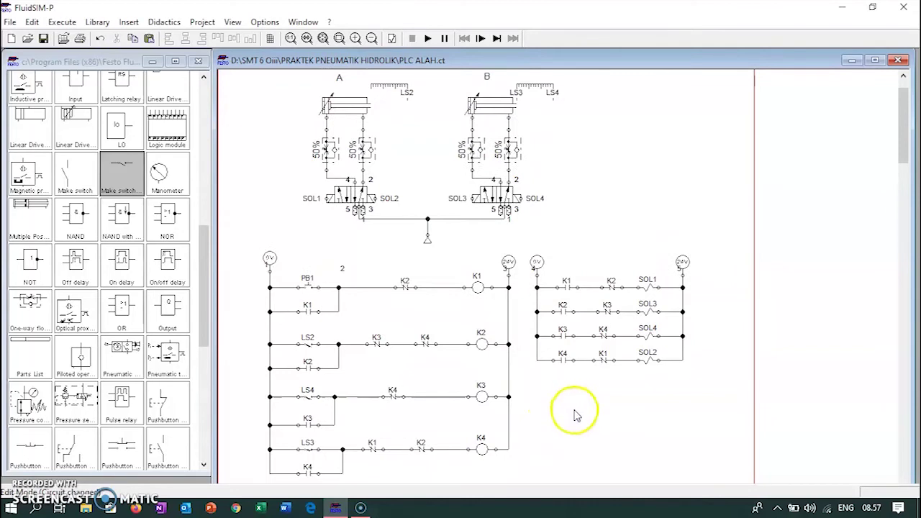
click(429, 38)
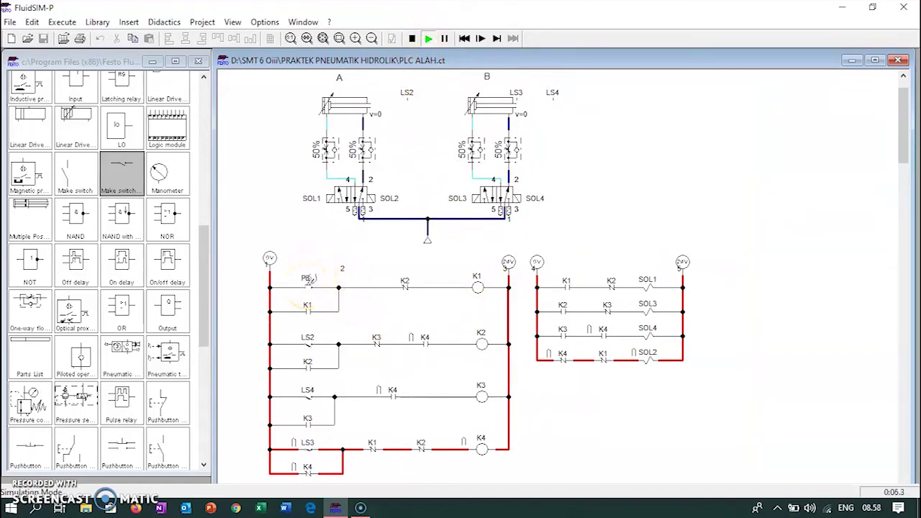
click(307, 283)
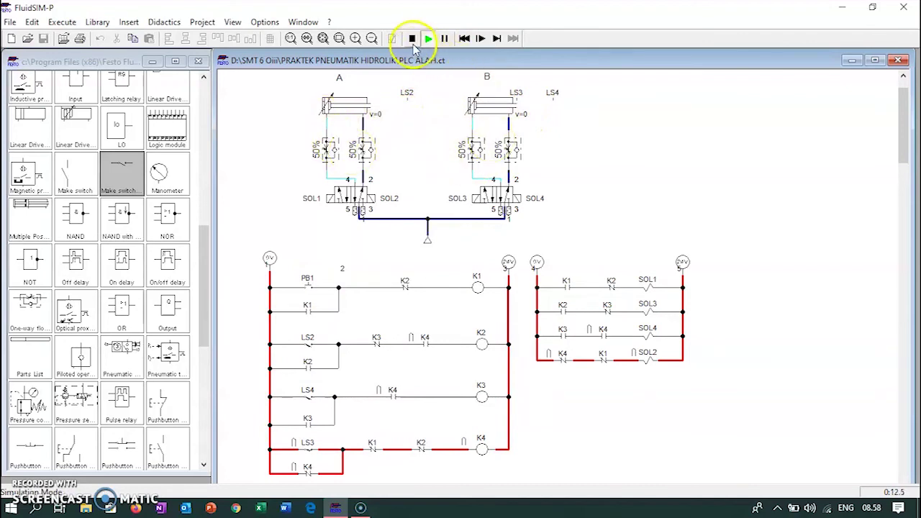
- Simulate until the next state change, actuate PB1, and advance state by state through cylinder A's extension
click(496, 38)
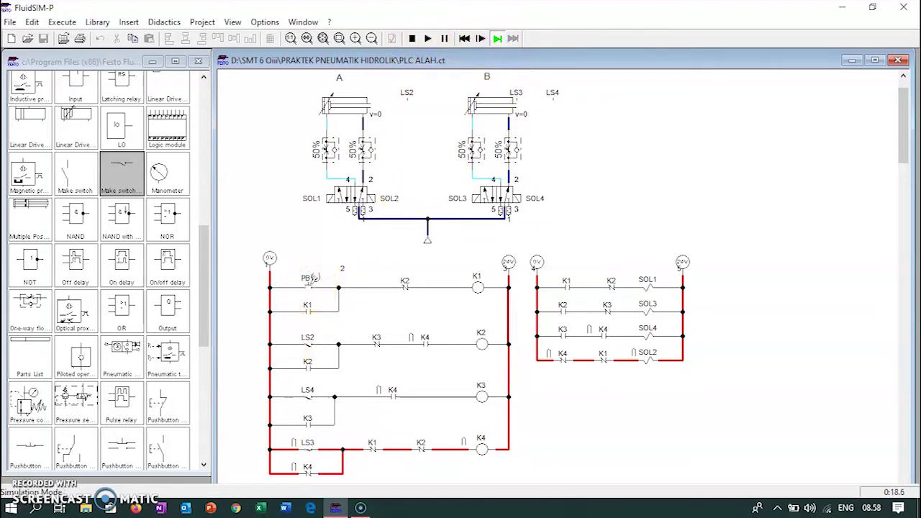
click(311, 283)
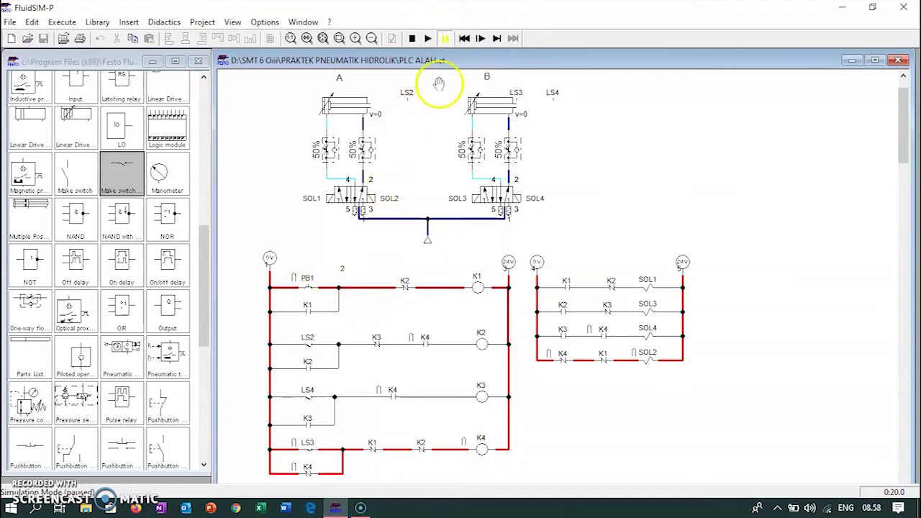
click(495, 39)
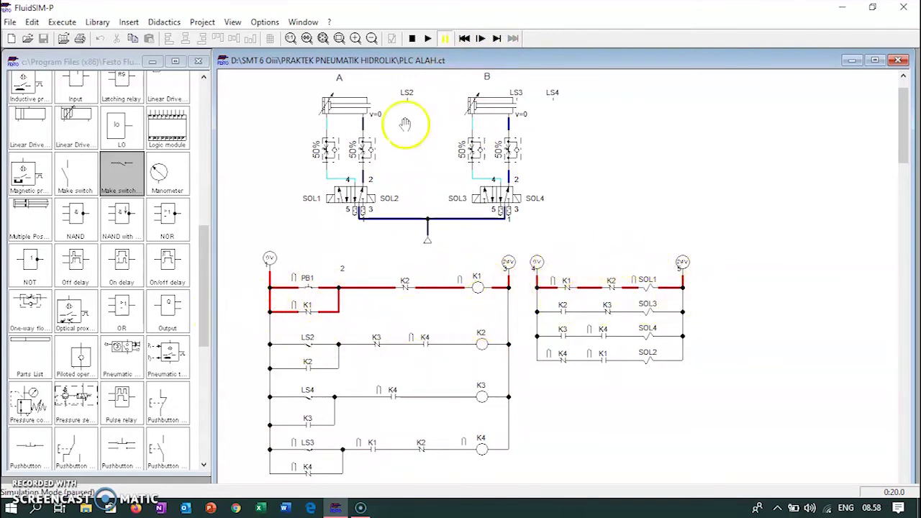
click(497, 38)
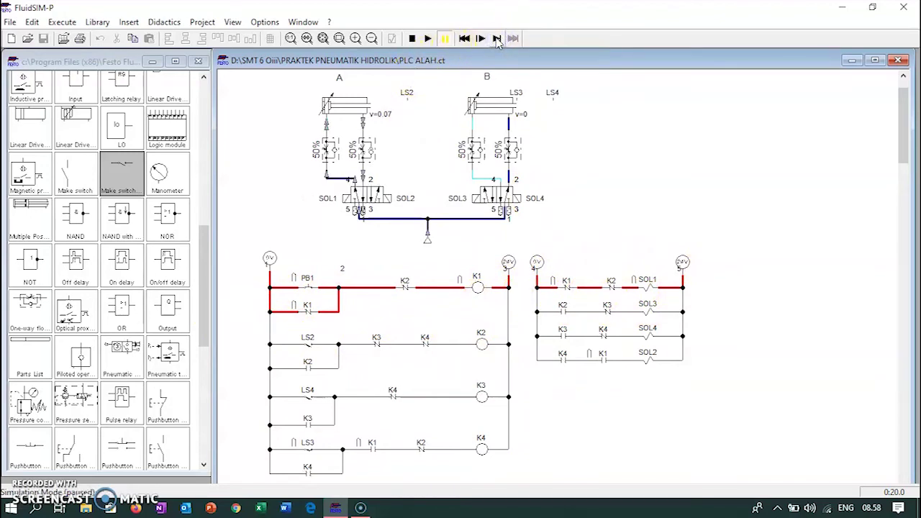
click(497, 38)
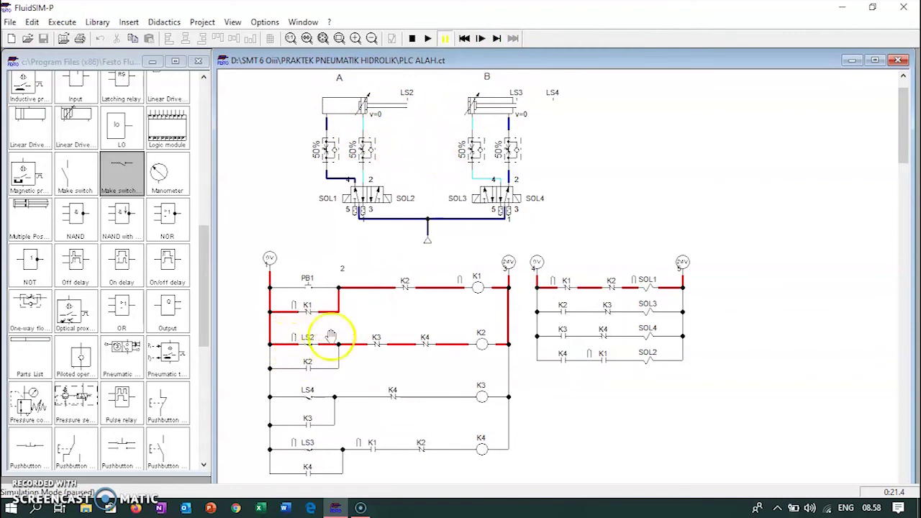
- Advance the paused simulation state by state through the K2 and SOL3 switching and cylinder B's extension
click(498, 38)
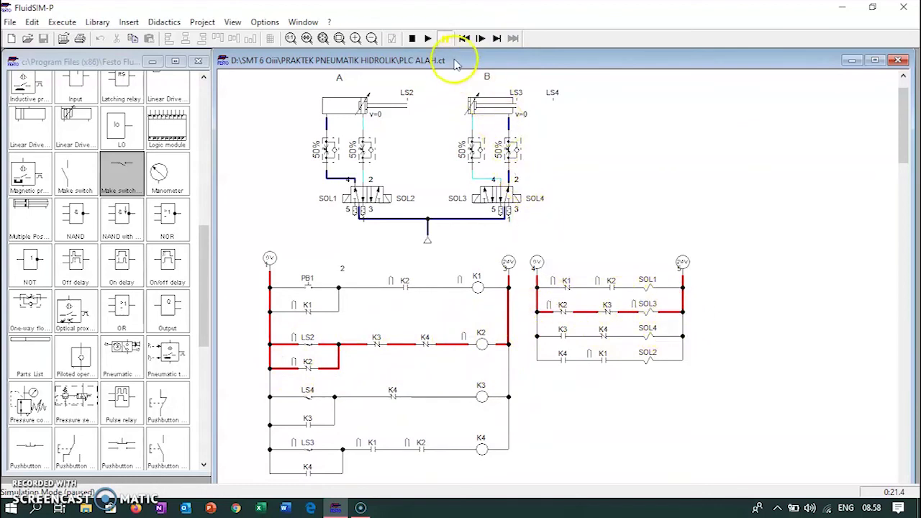
click(498, 40)
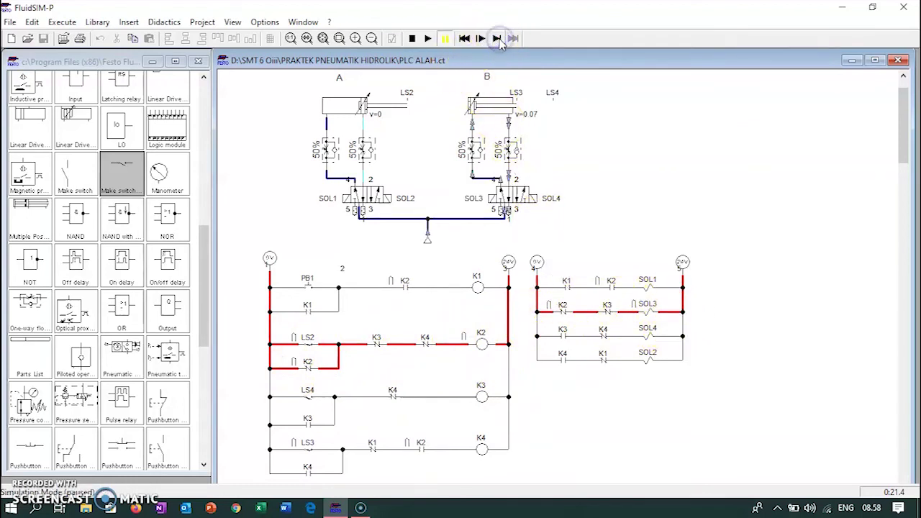
click(500, 40)
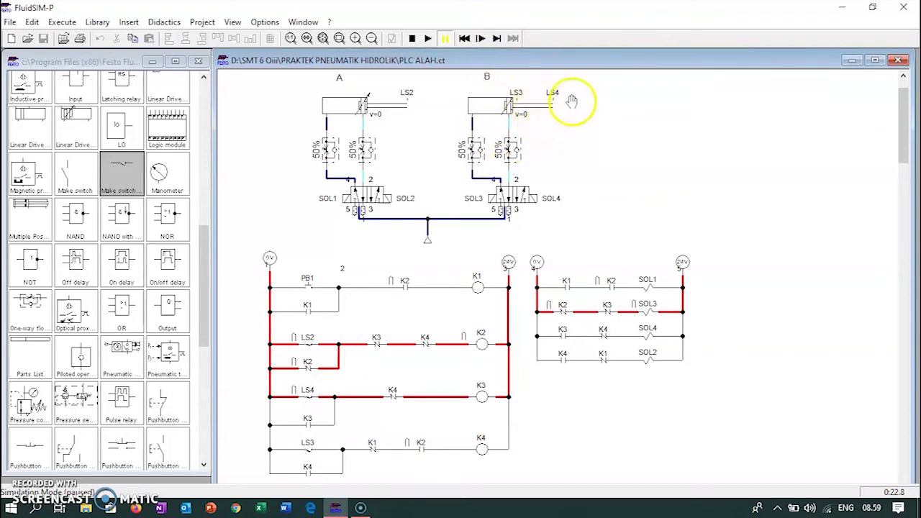
- Advance the simulation state by state through cylinder B's retraction via K3 and cylinder A's retraction via K4
click(496, 38)
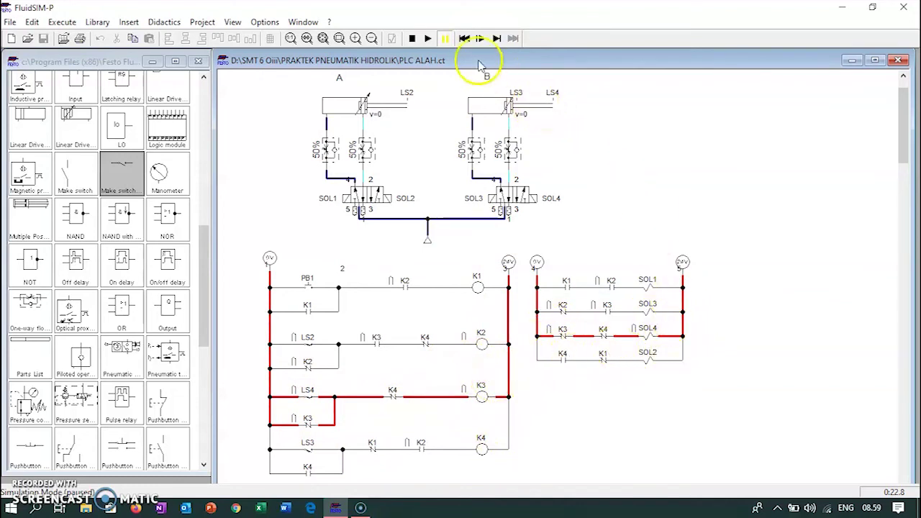
click(496, 41)
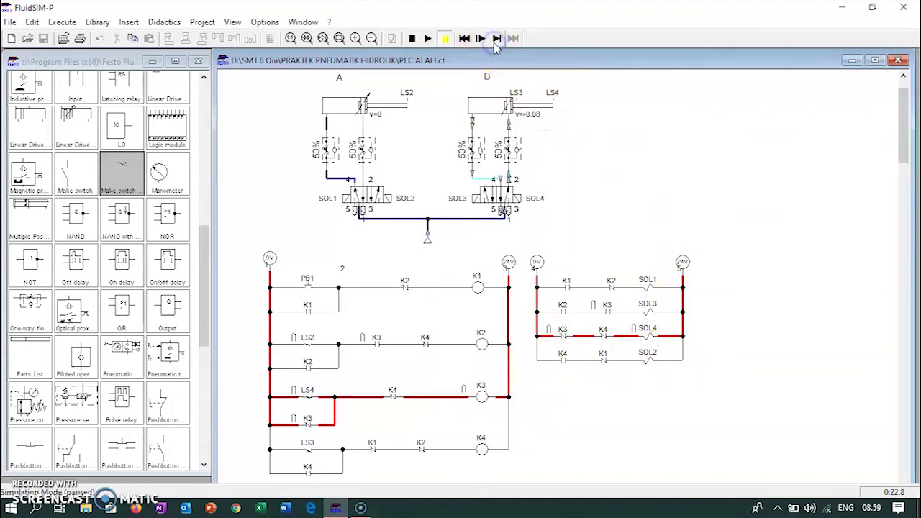
click(495, 41)
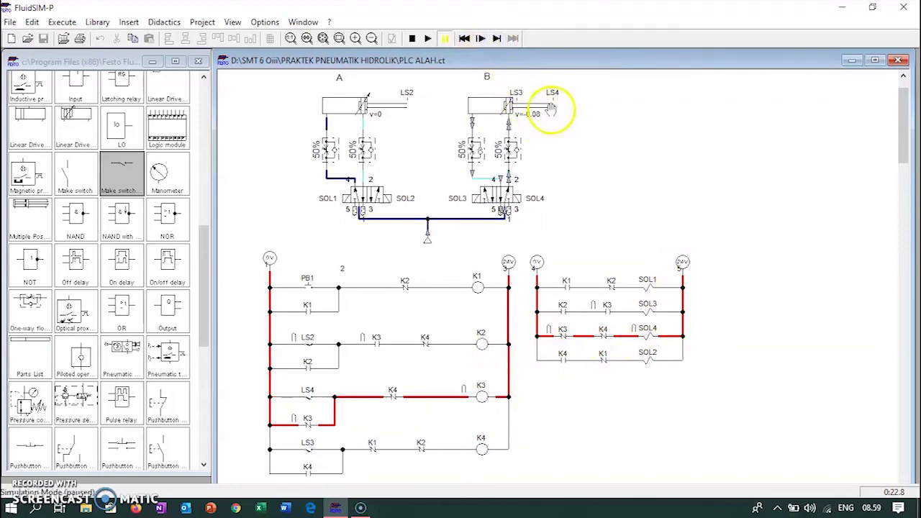
click(496, 39)
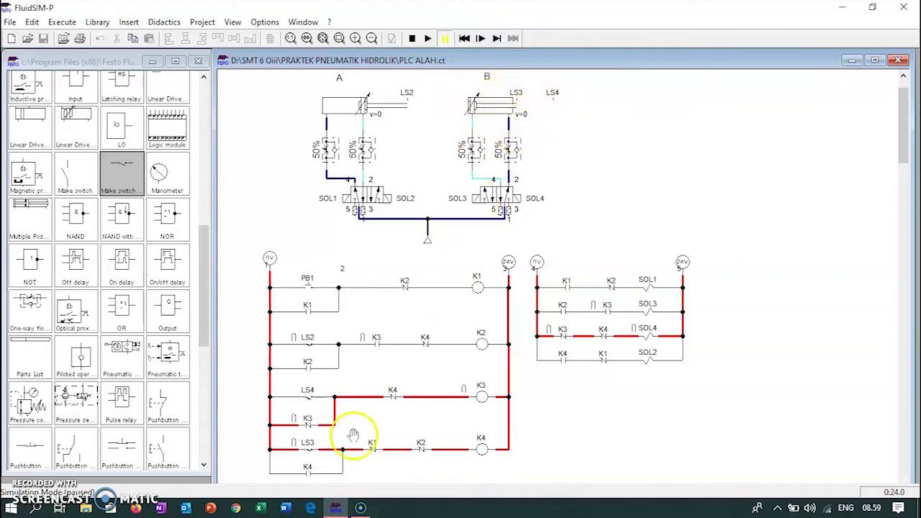
click(496, 40)
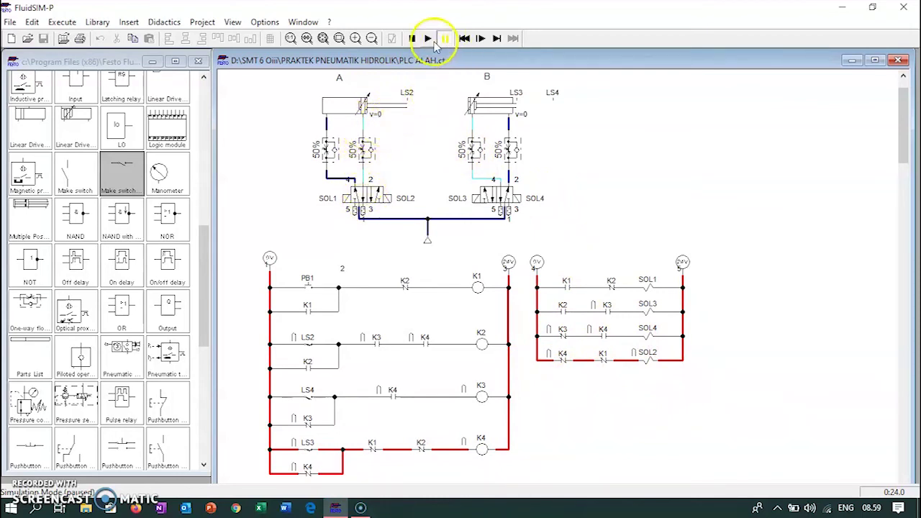
click(496, 39)
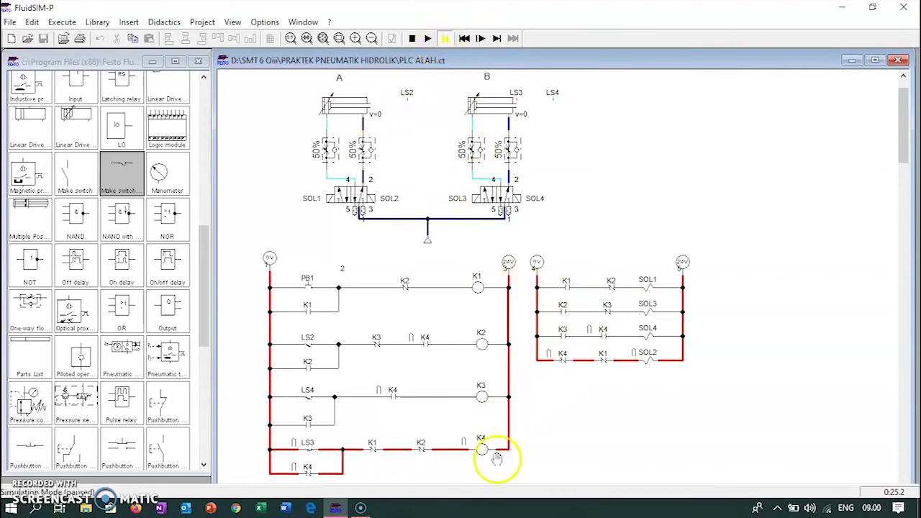
- Resume the continuous simulation and actuate PB1 to run the sequence again
click(427, 39)
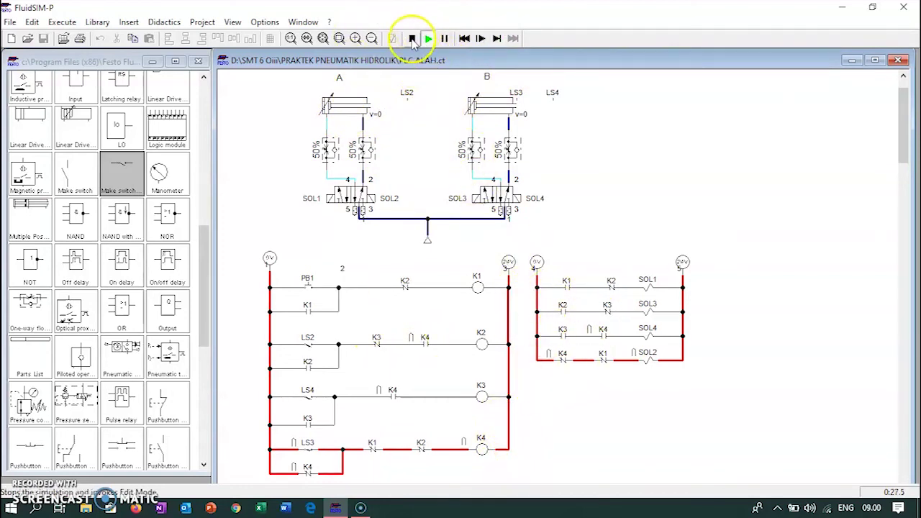
click(307, 284)
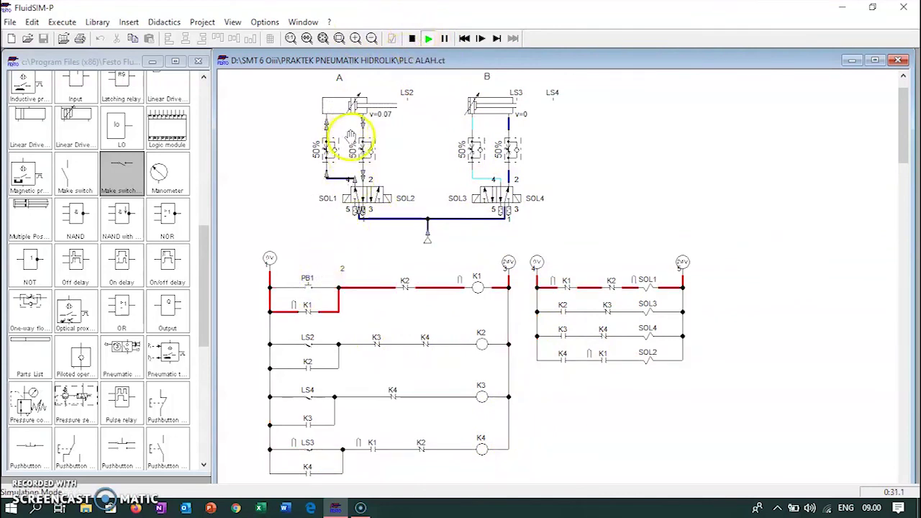